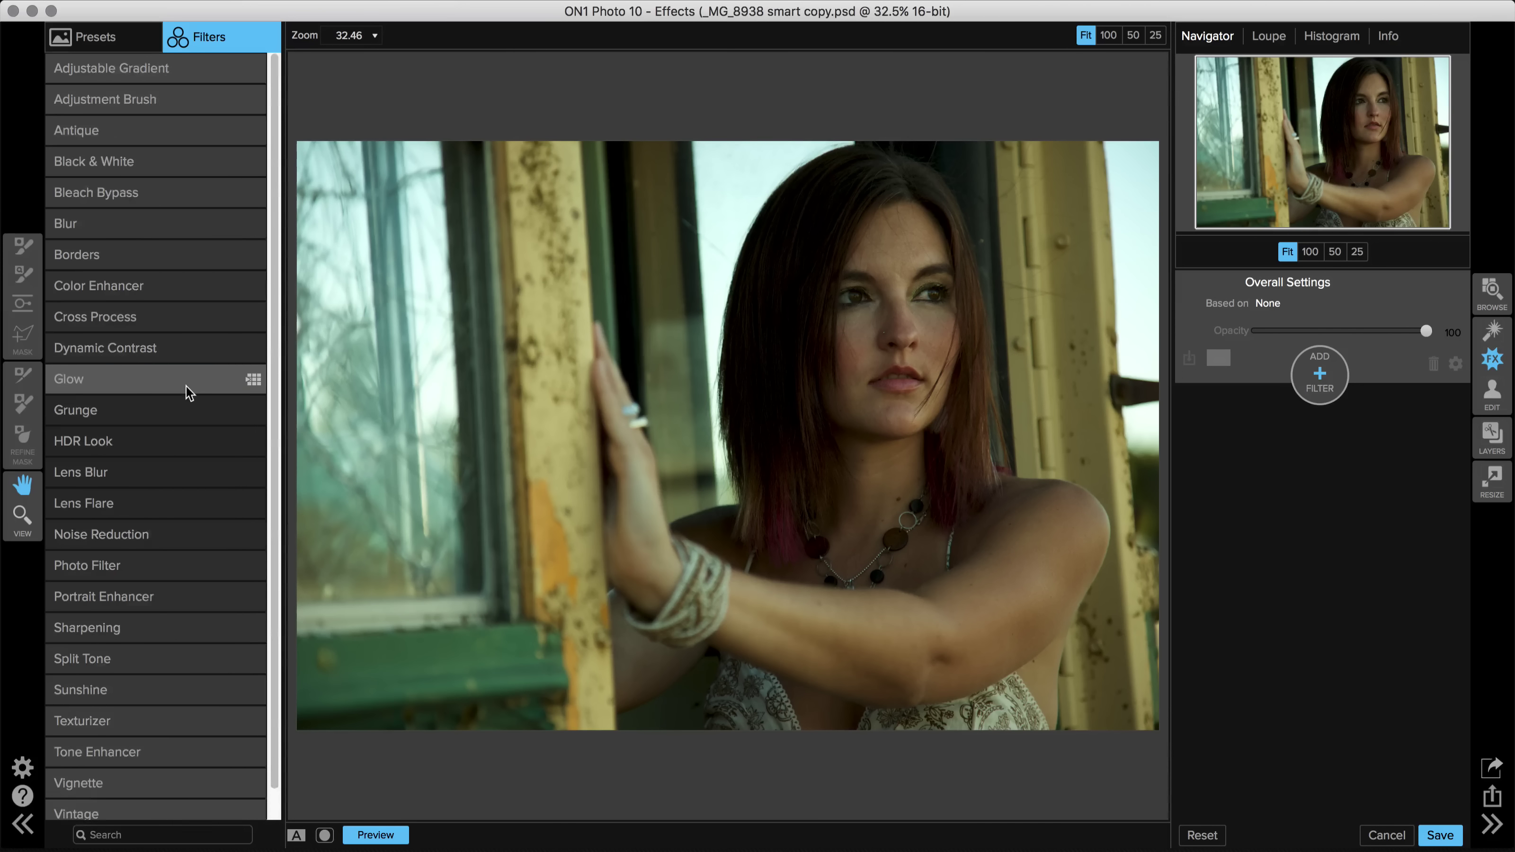
# Open the Texturizer filter and look through its presets from Cool Concrete to Fibers.
pyautogui.scroll(-2, 90, 382)
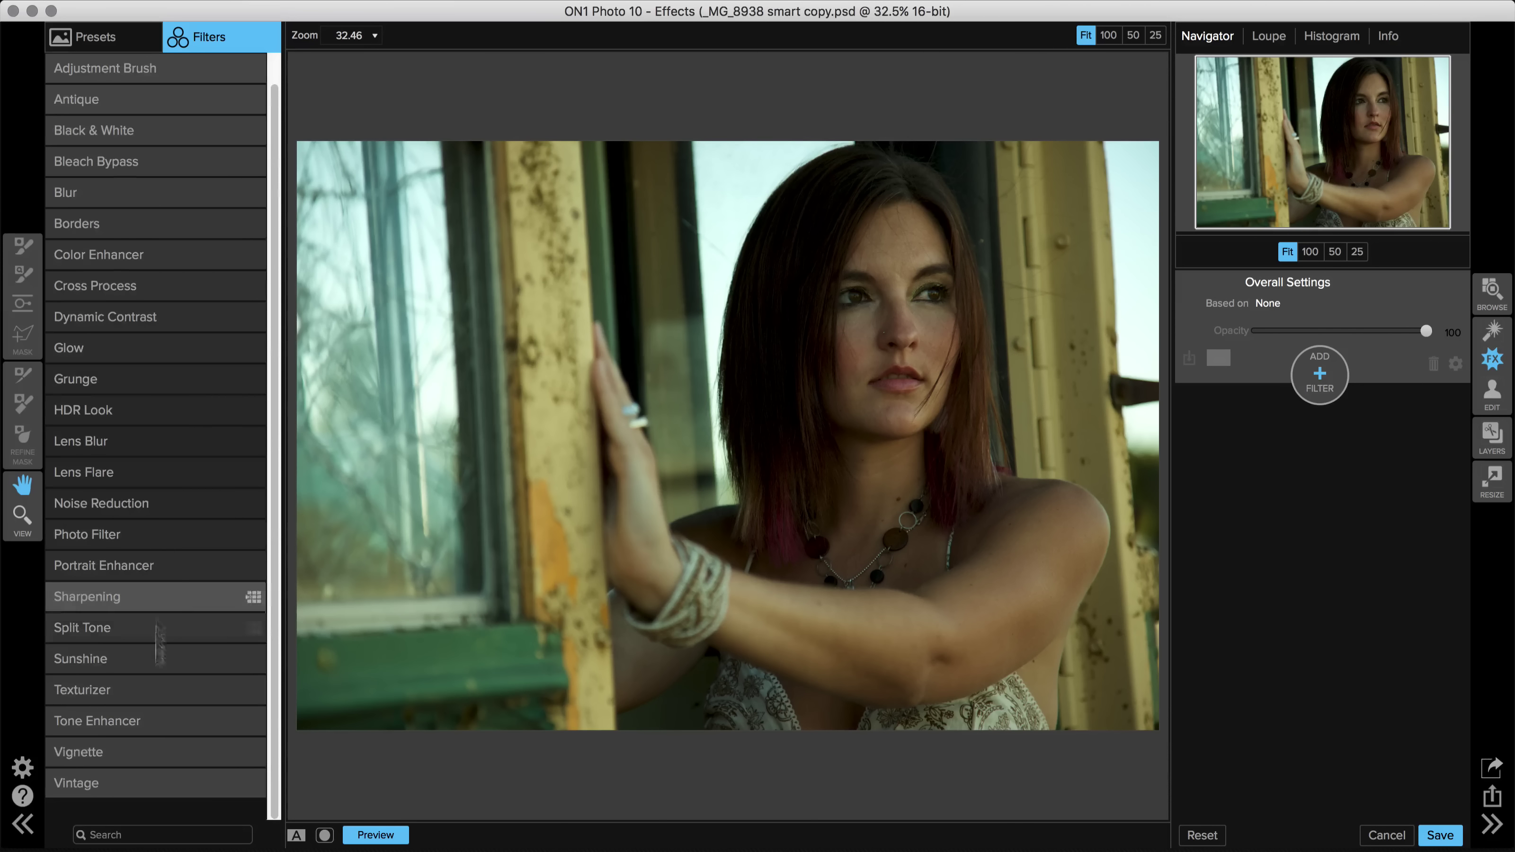
pyautogui.click(101, 691)
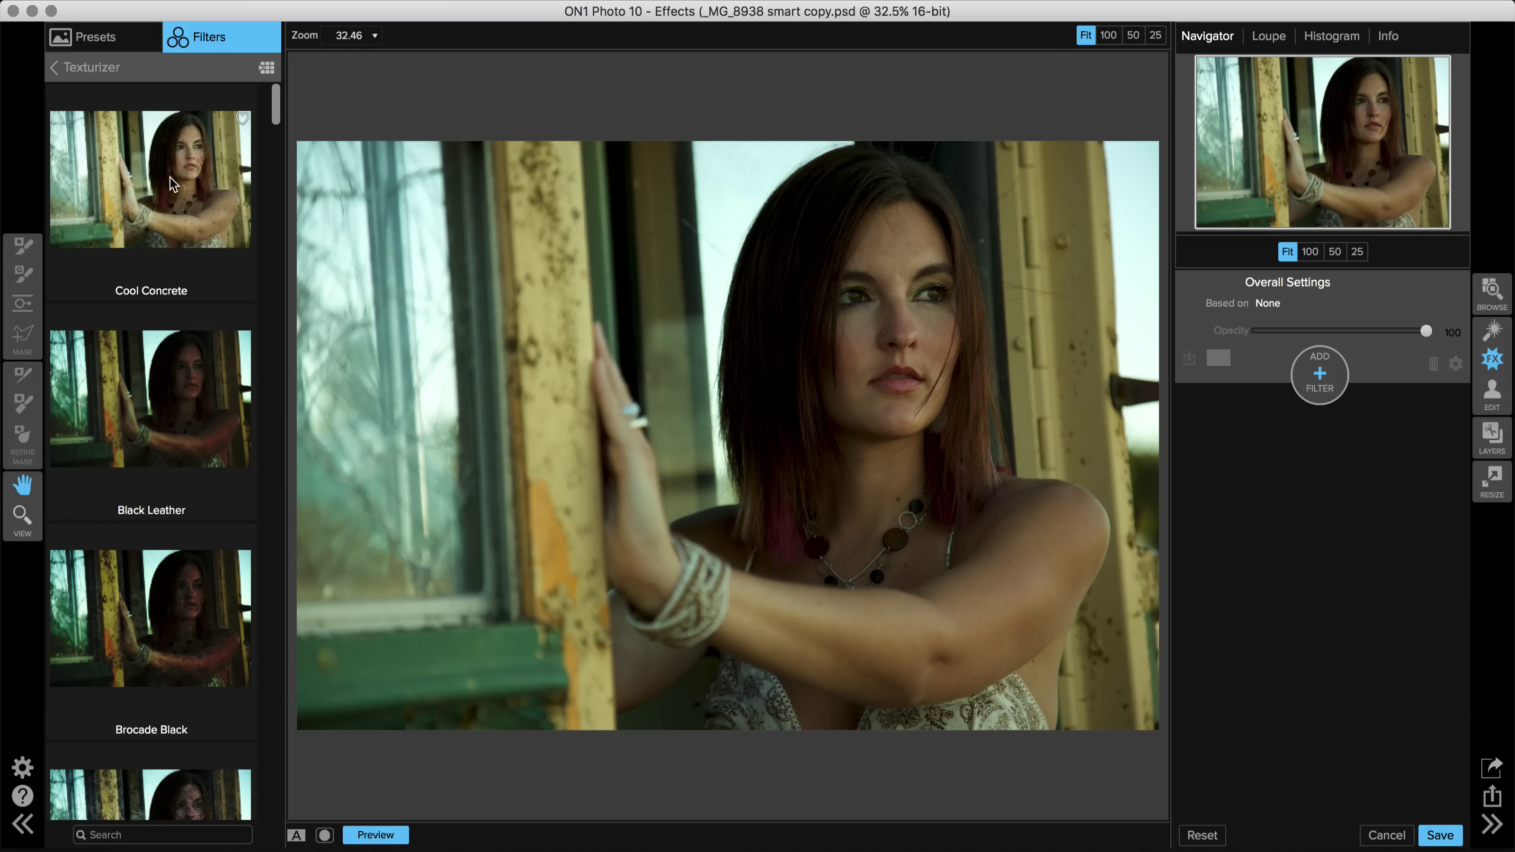
pyautogui.scroll(-8, 171, 176)
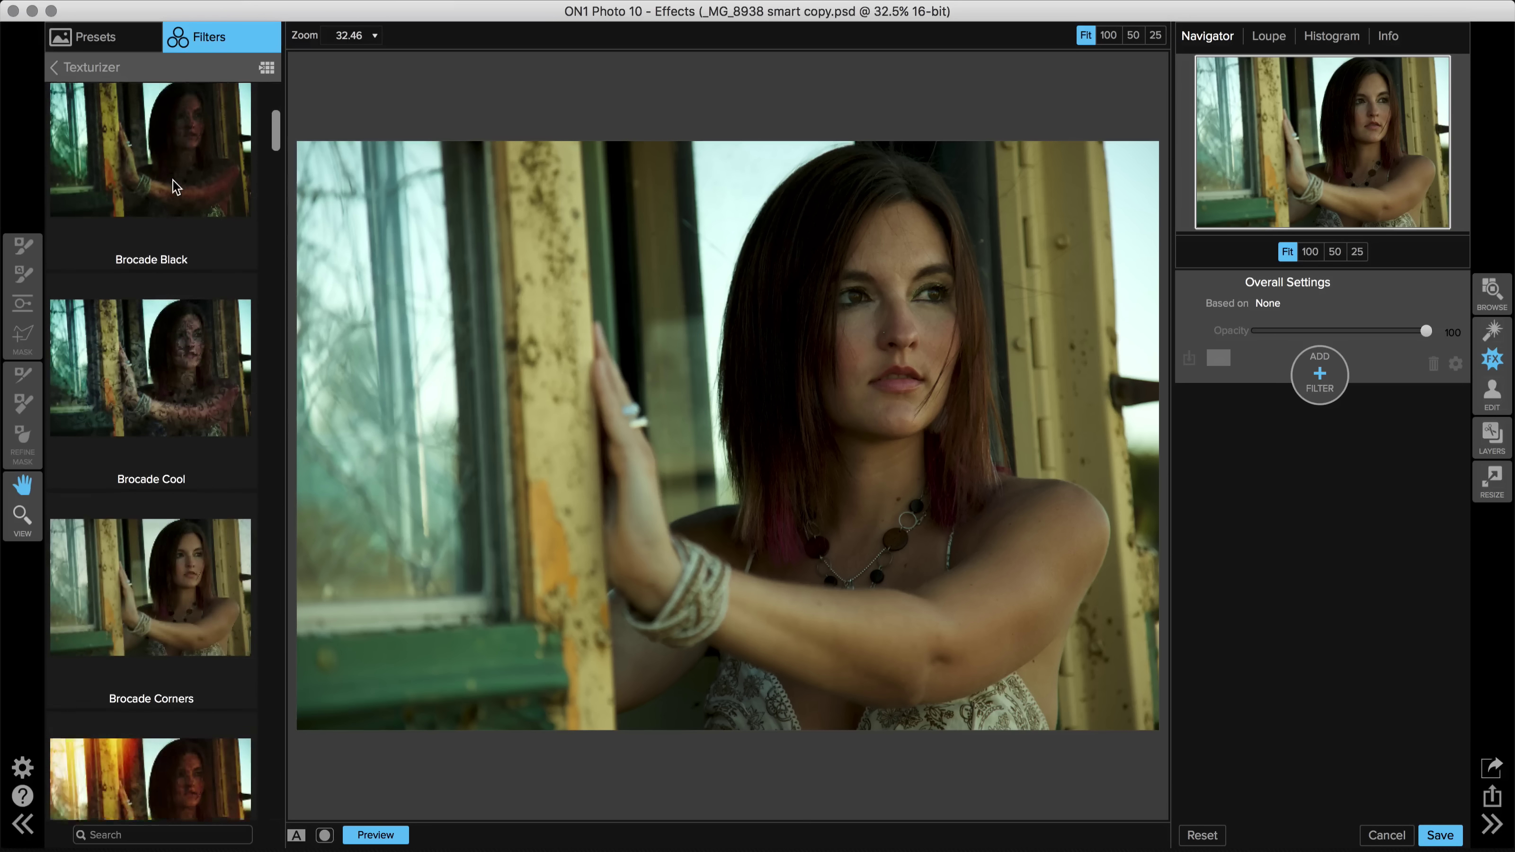
pyautogui.scroll(-12, 174, 182)
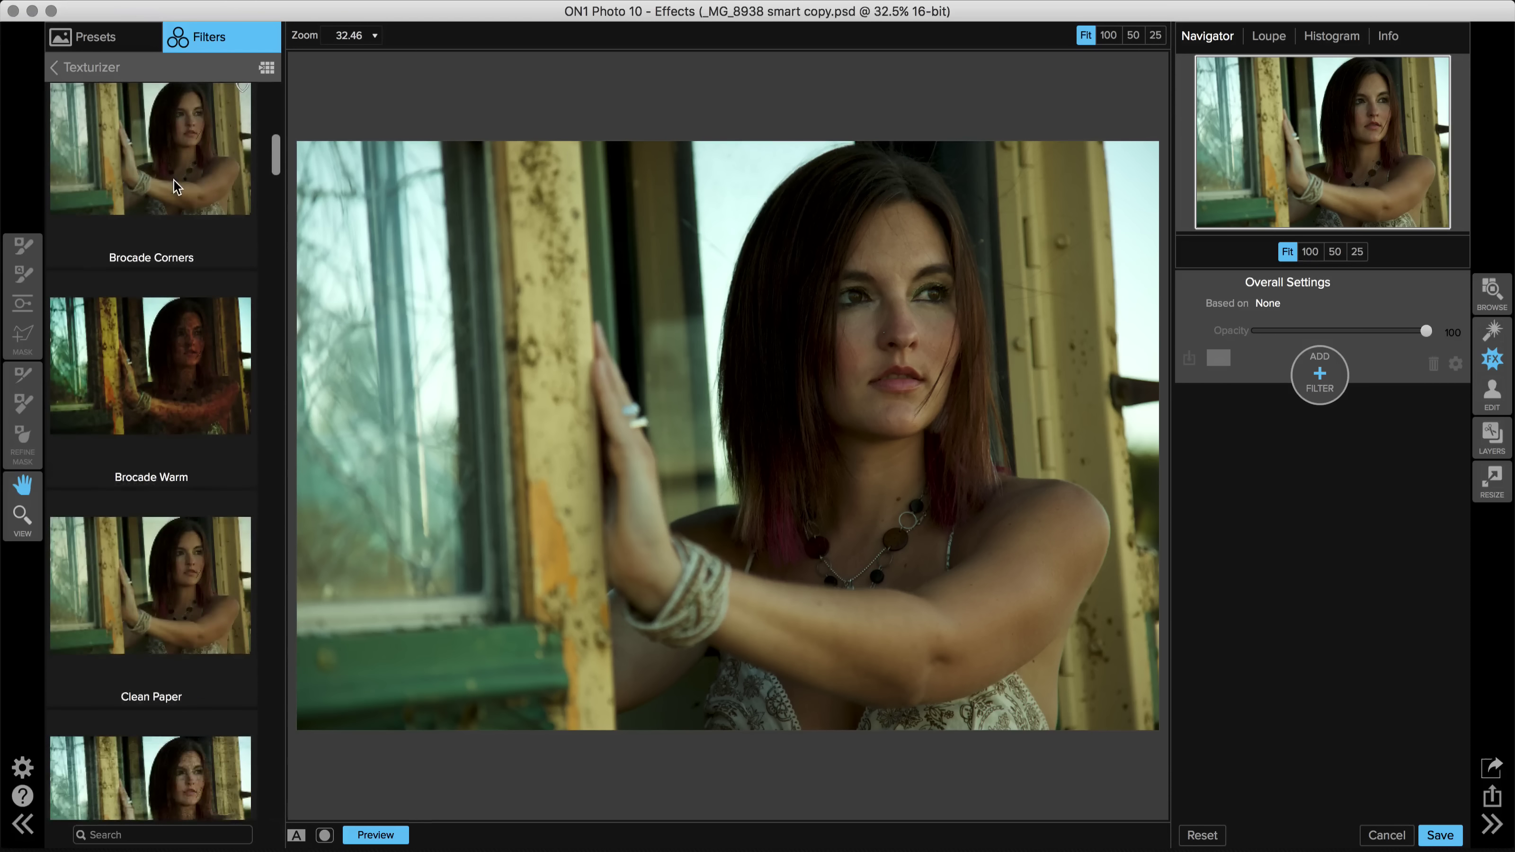
pyautogui.scroll(-8, 199, 264)
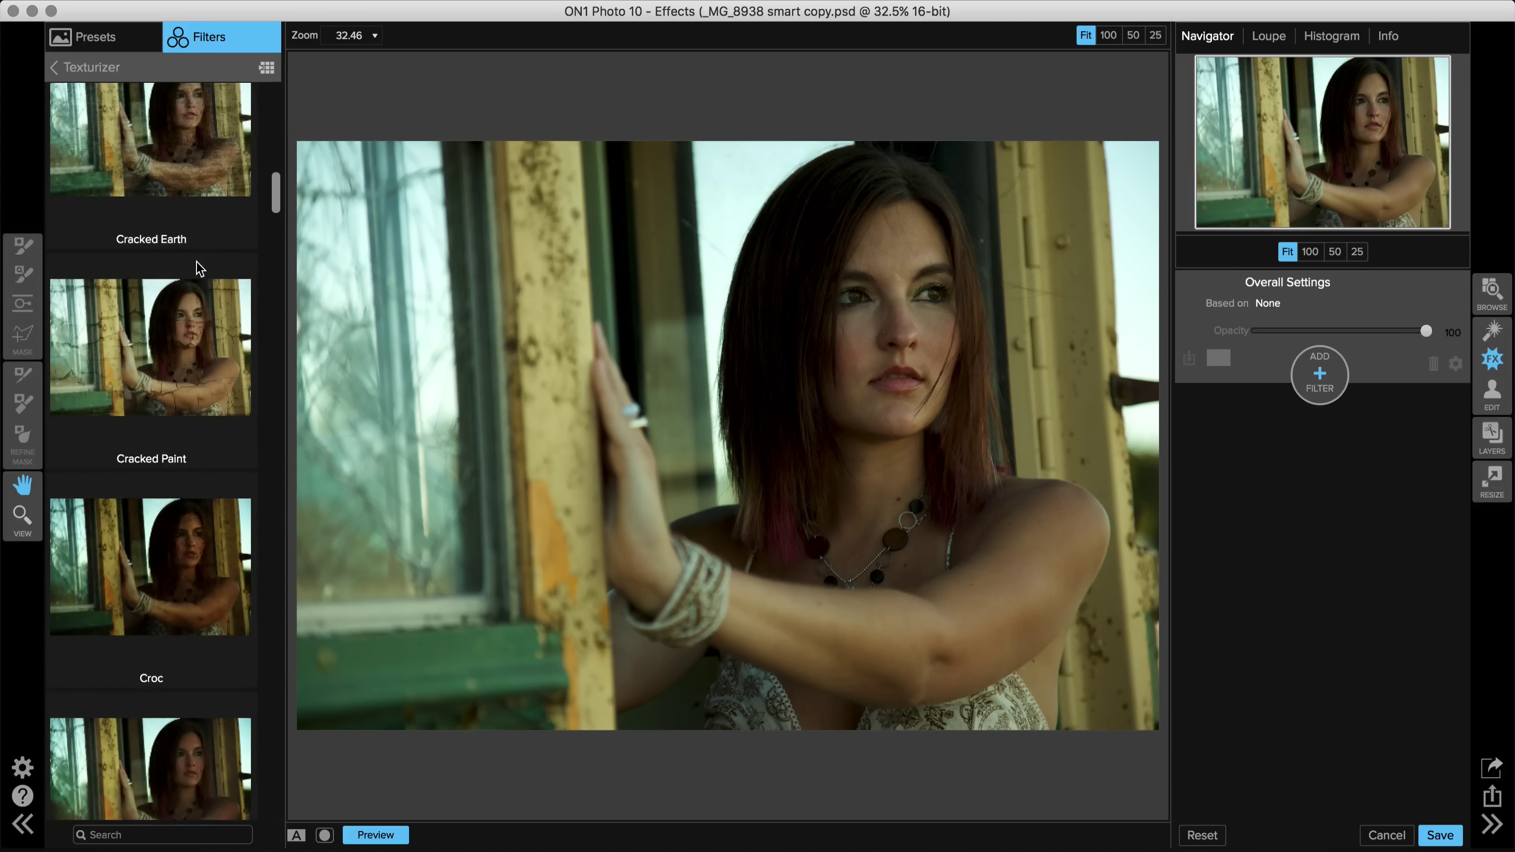
pyautogui.scroll(-12, 197, 265)
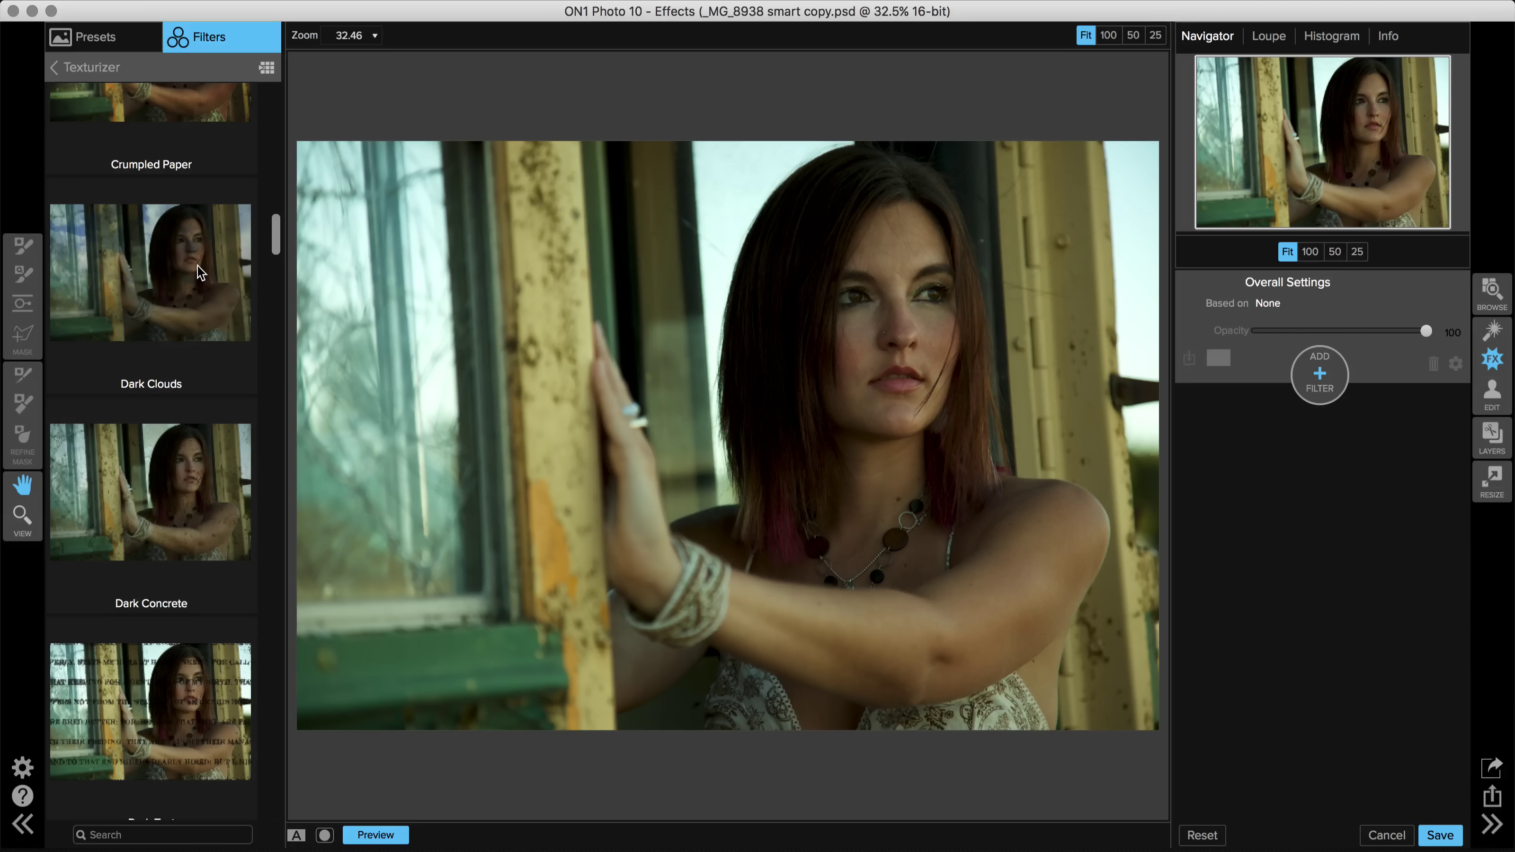
pyautogui.scroll(-12, 197, 265)
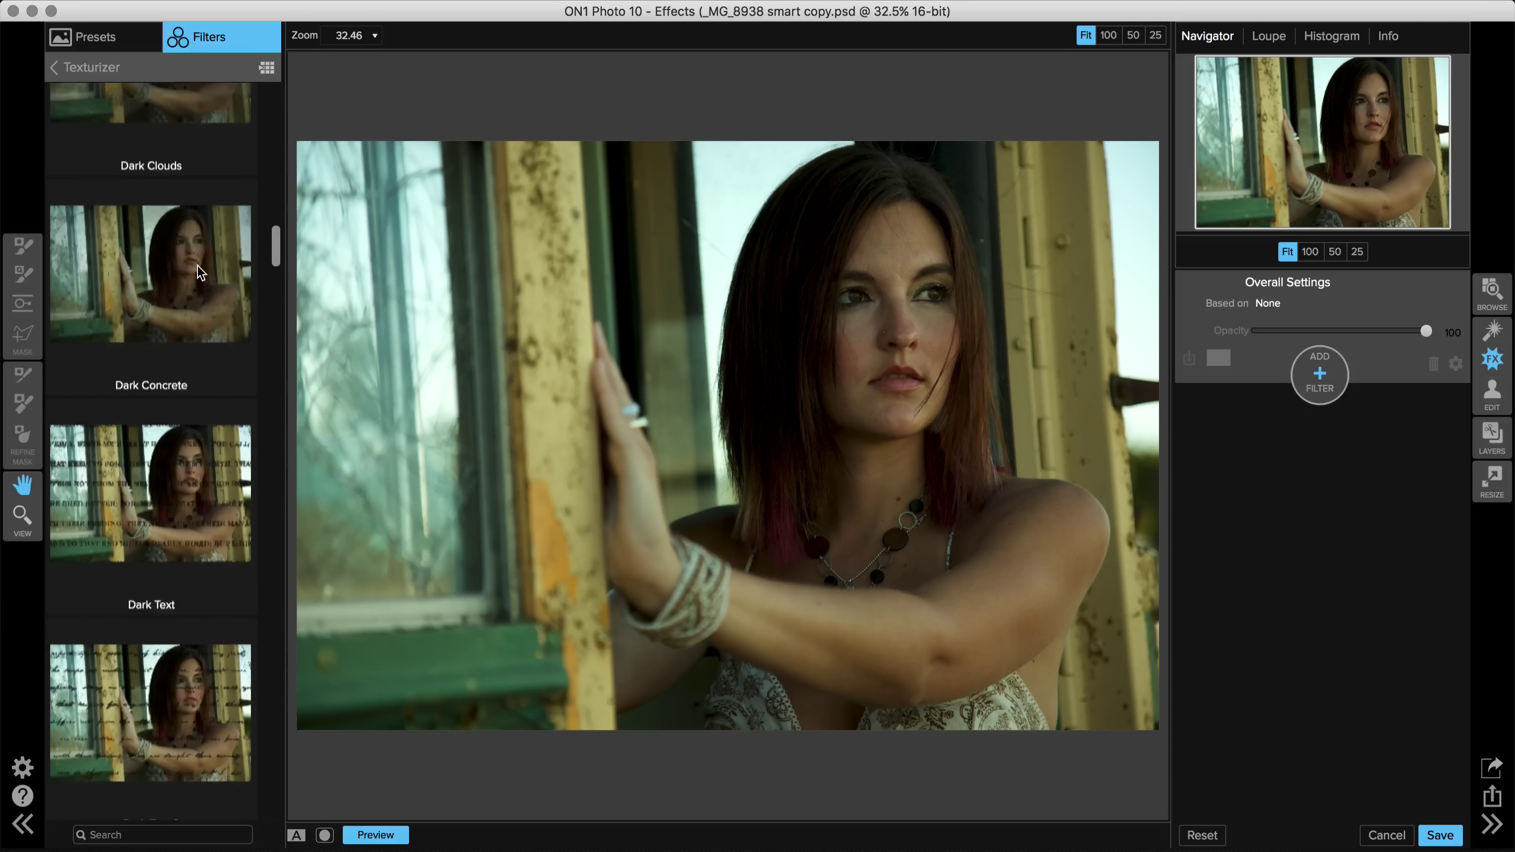
pyautogui.scroll(-4, 198, 265)
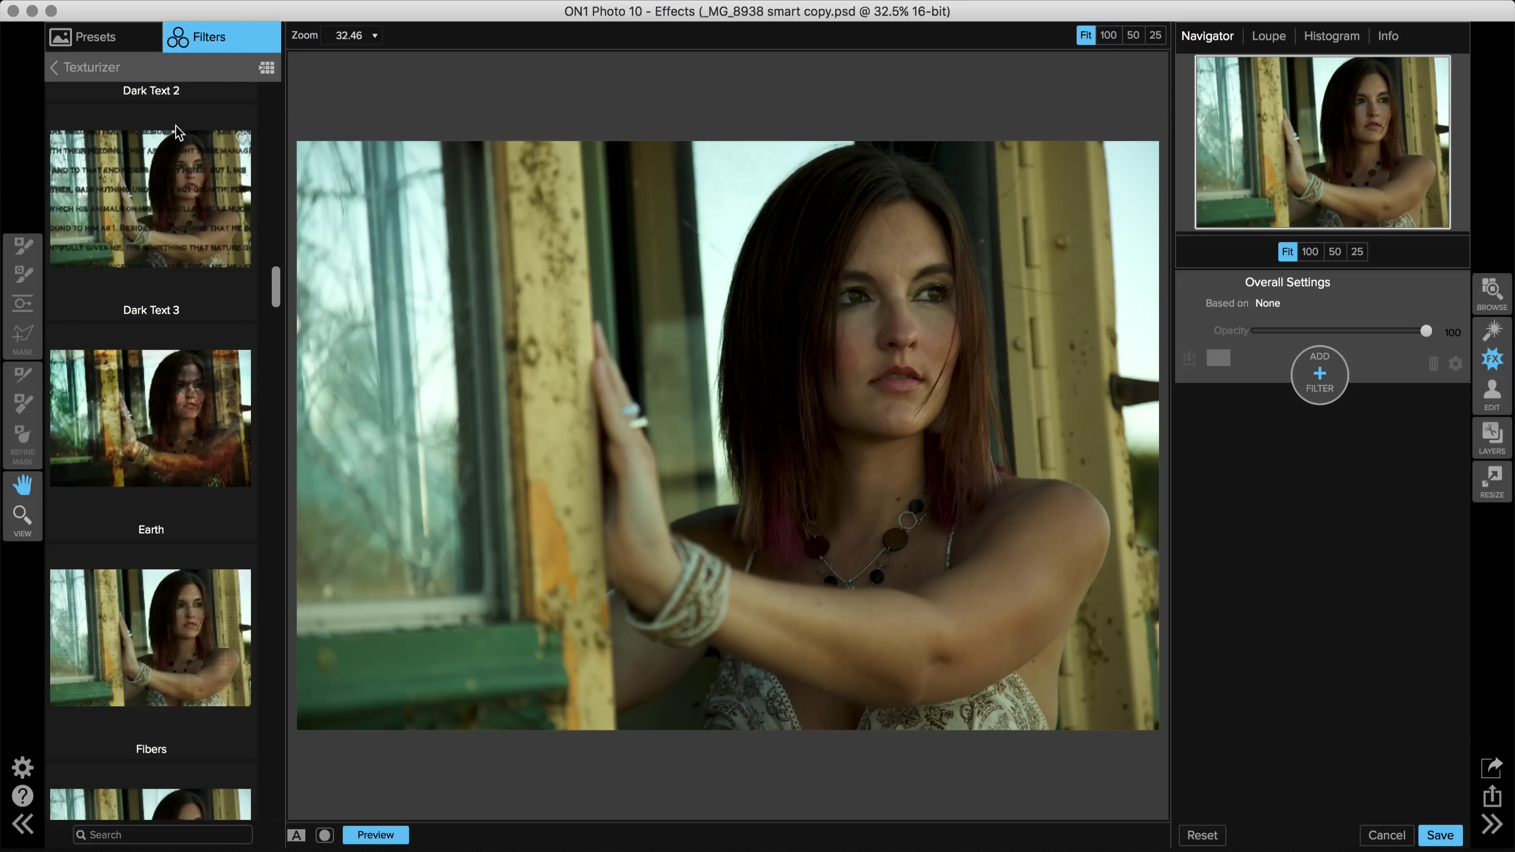
# Browse the Texturizer presets full screen with larger thumbnails and apply the Rust preset to the photo.
pyautogui.click(268, 70)
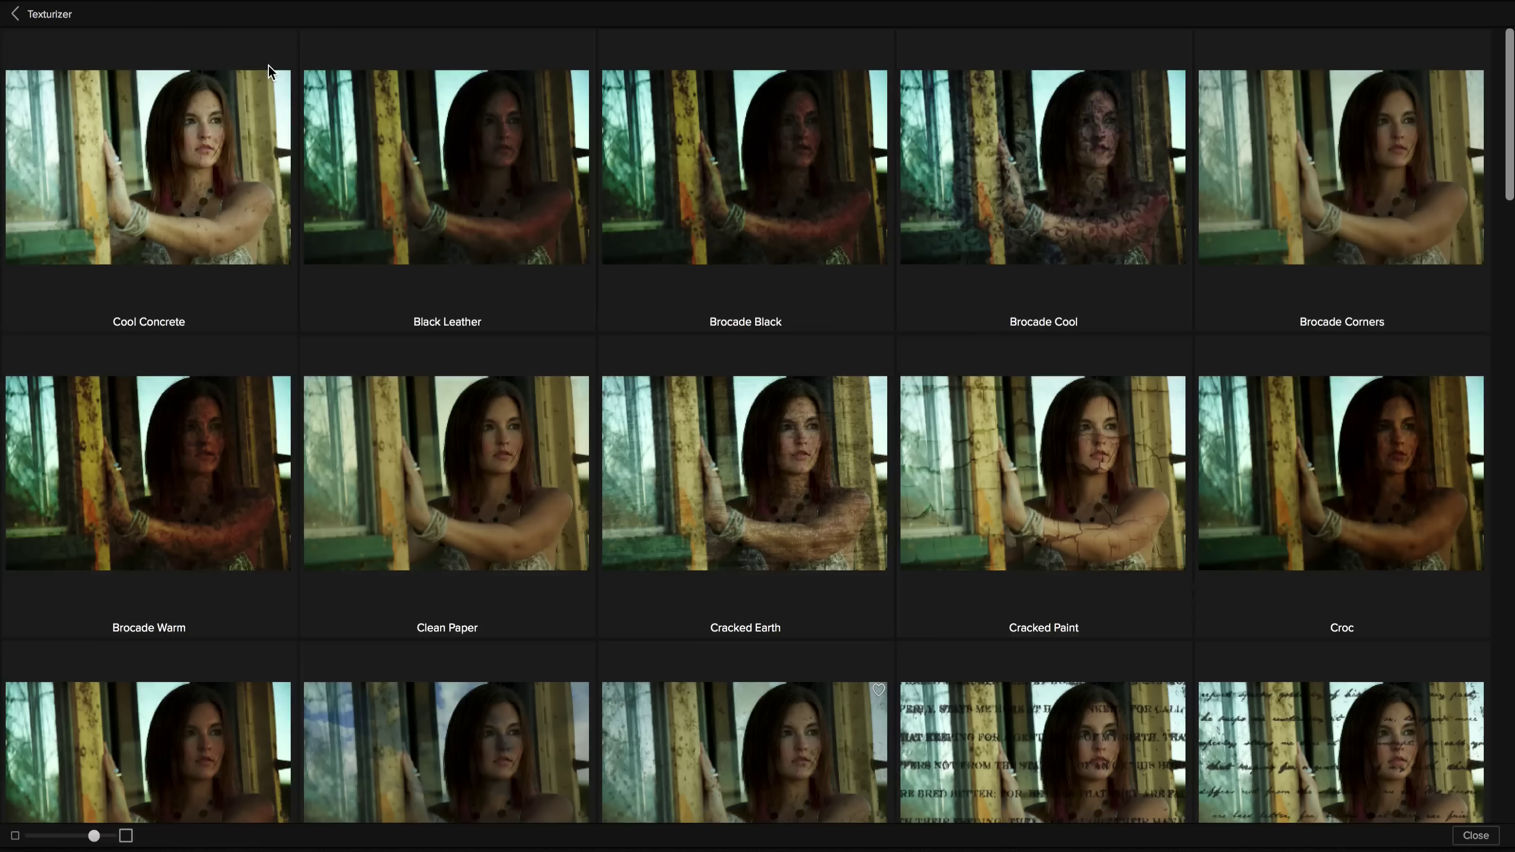
pyautogui.moveTo(93, 836); pyautogui.dragTo(112, 837)
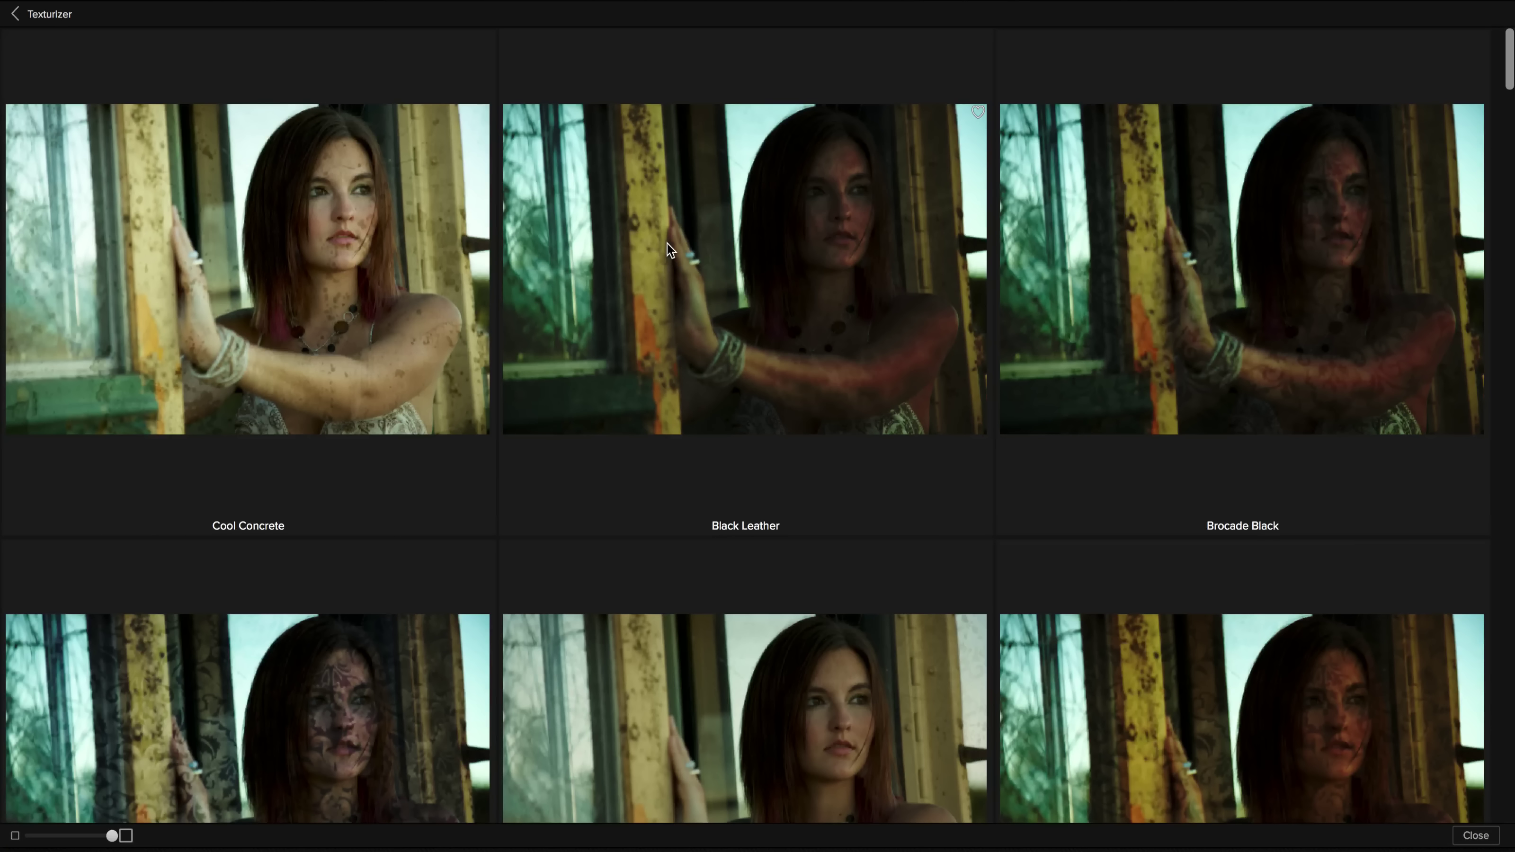
pyautogui.scroll(-10, 667, 243)
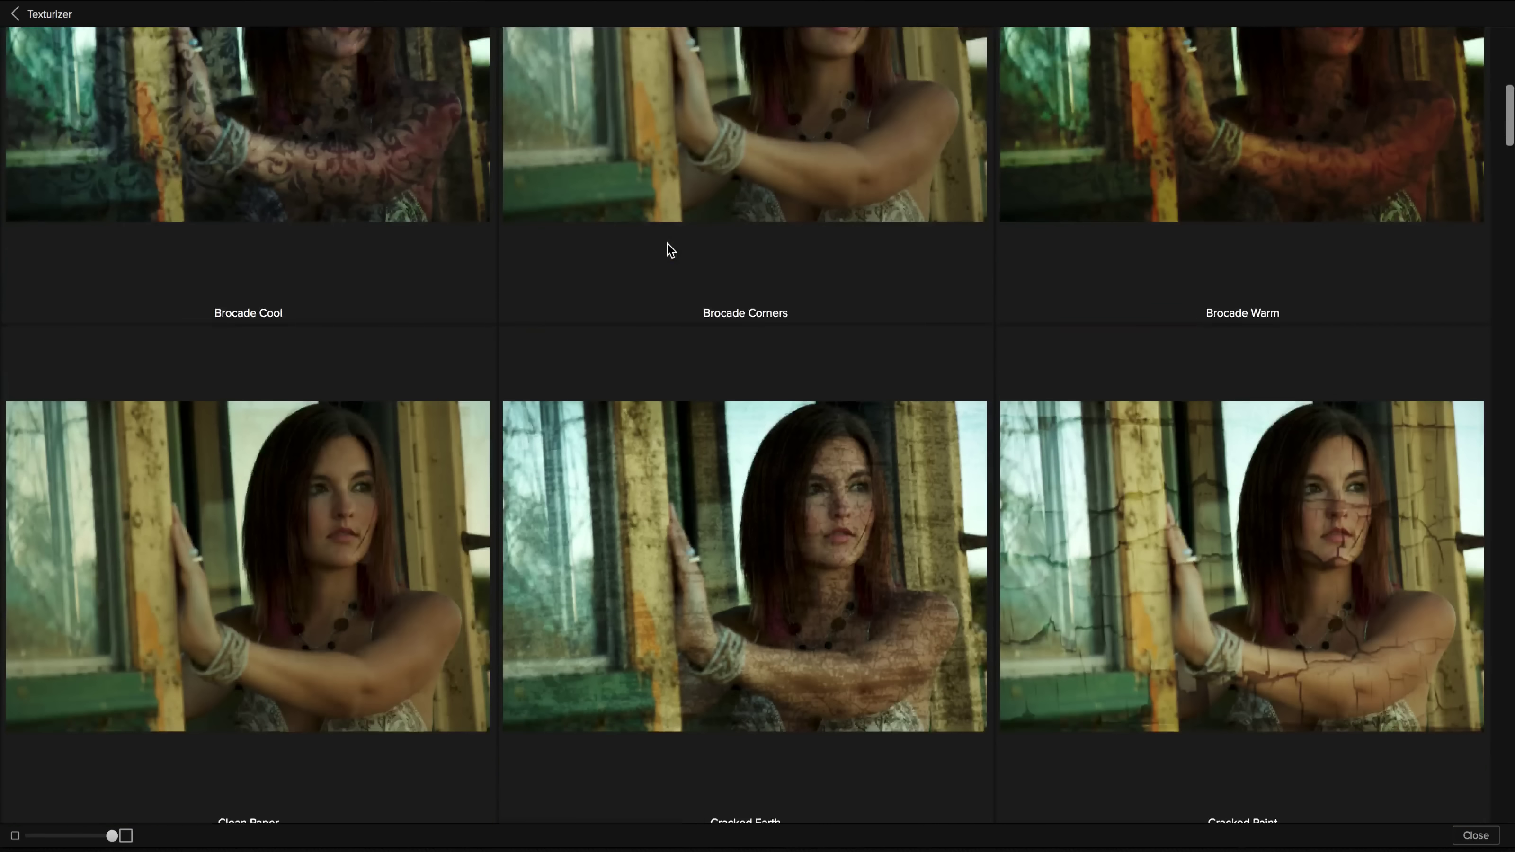
pyautogui.scroll(10, 668, 245)
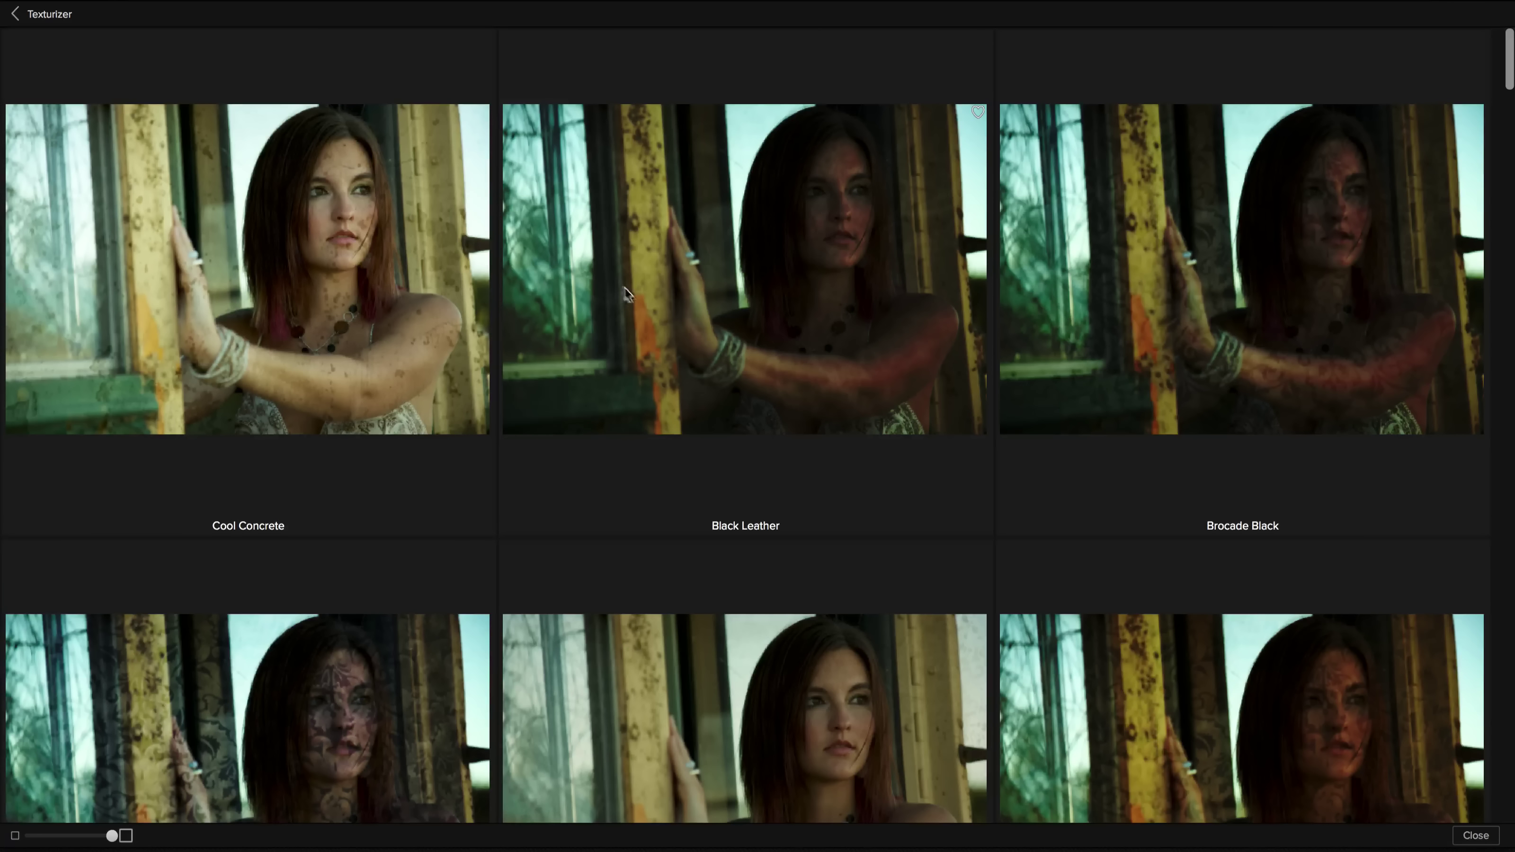
pyautogui.scroll(-13, 631, 310)
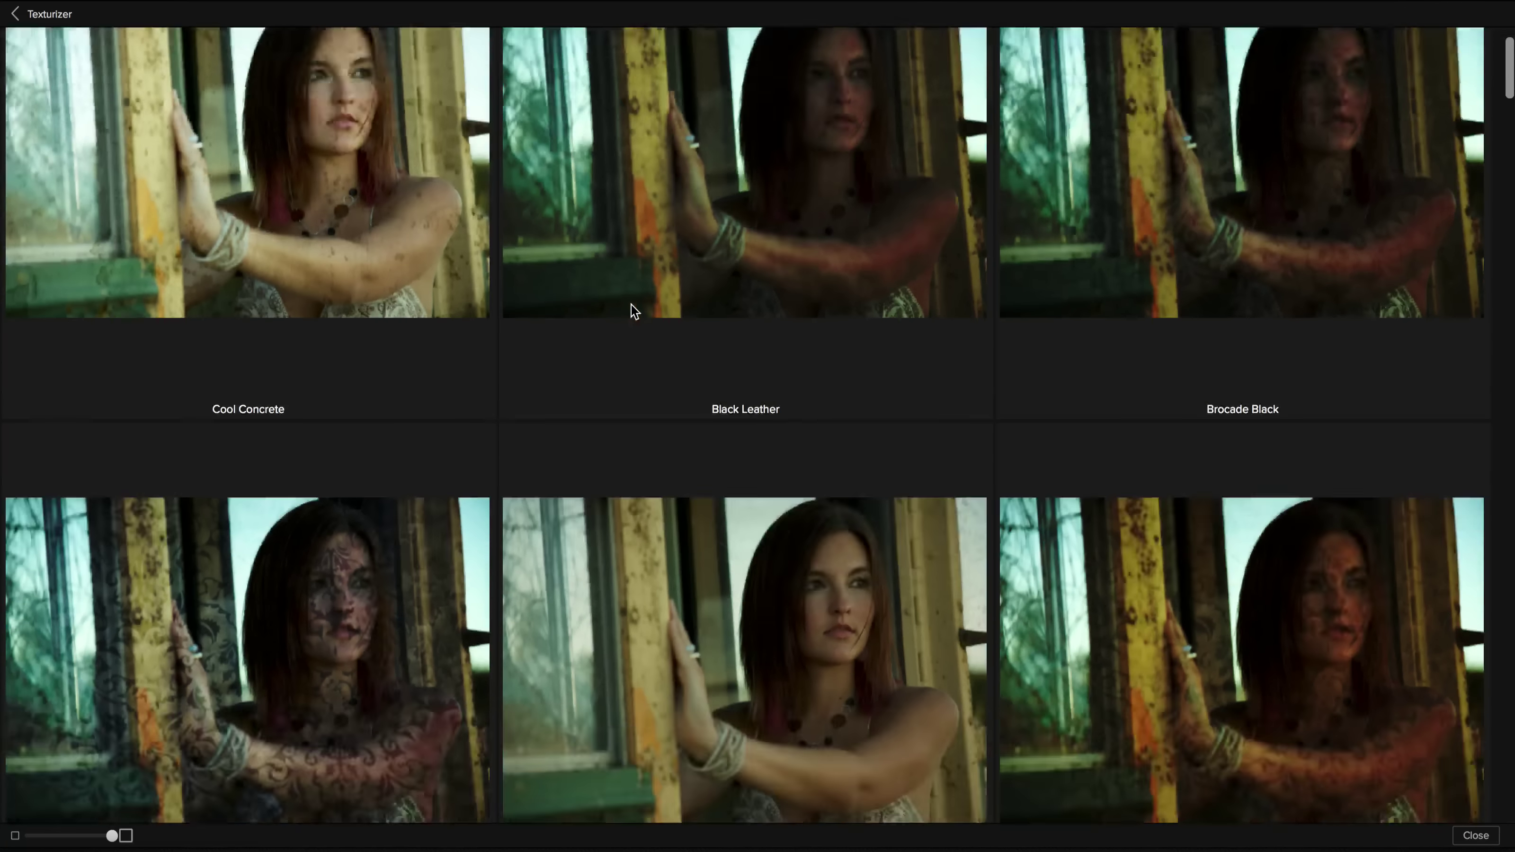
pyautogui.scroll(-20, 631, 305)
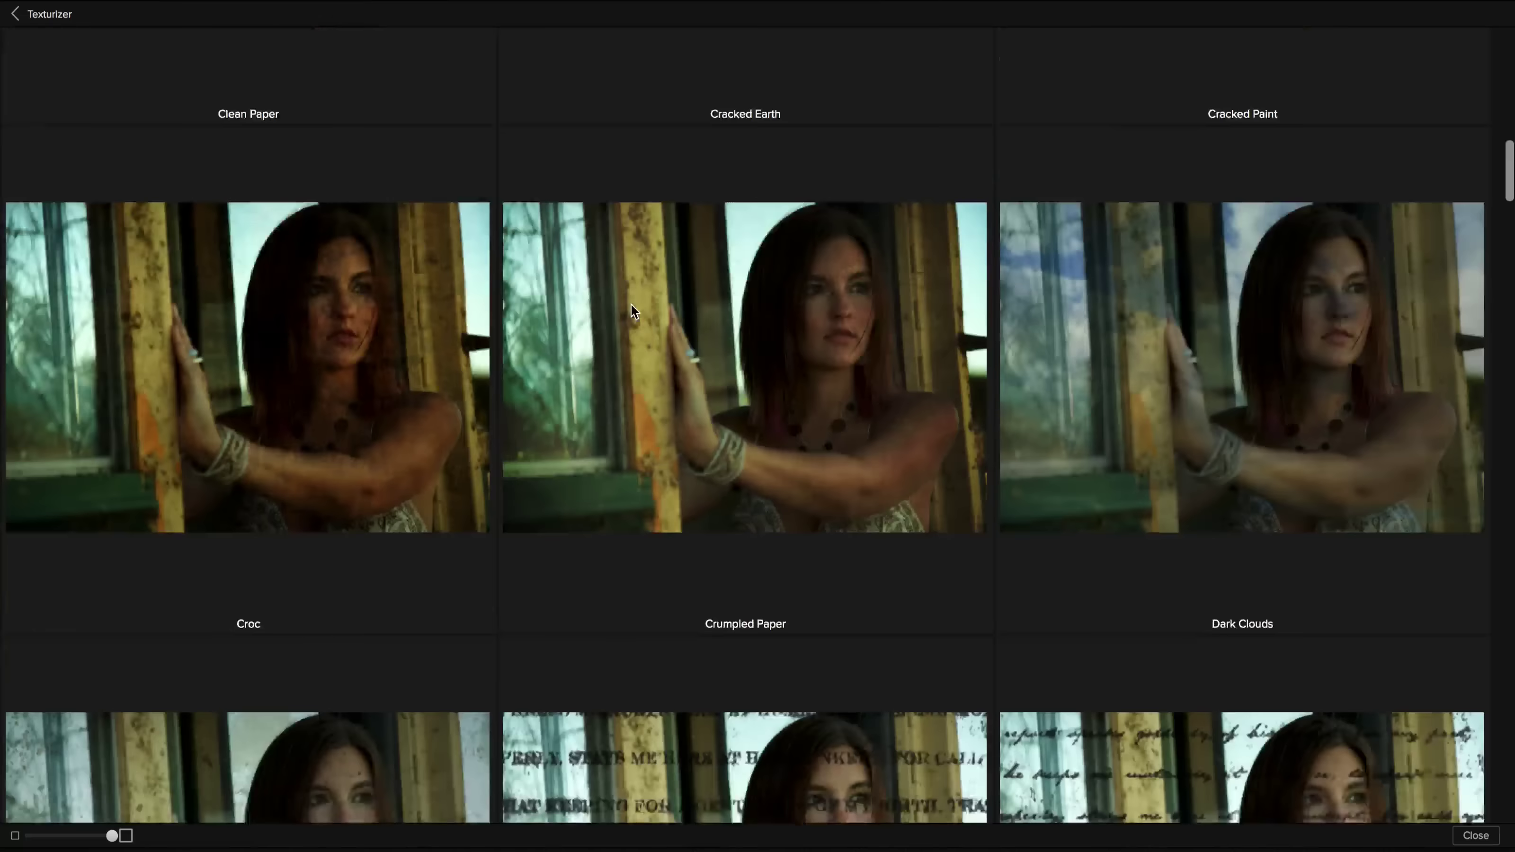
pyautogui.scroll(-17, 631, 304)
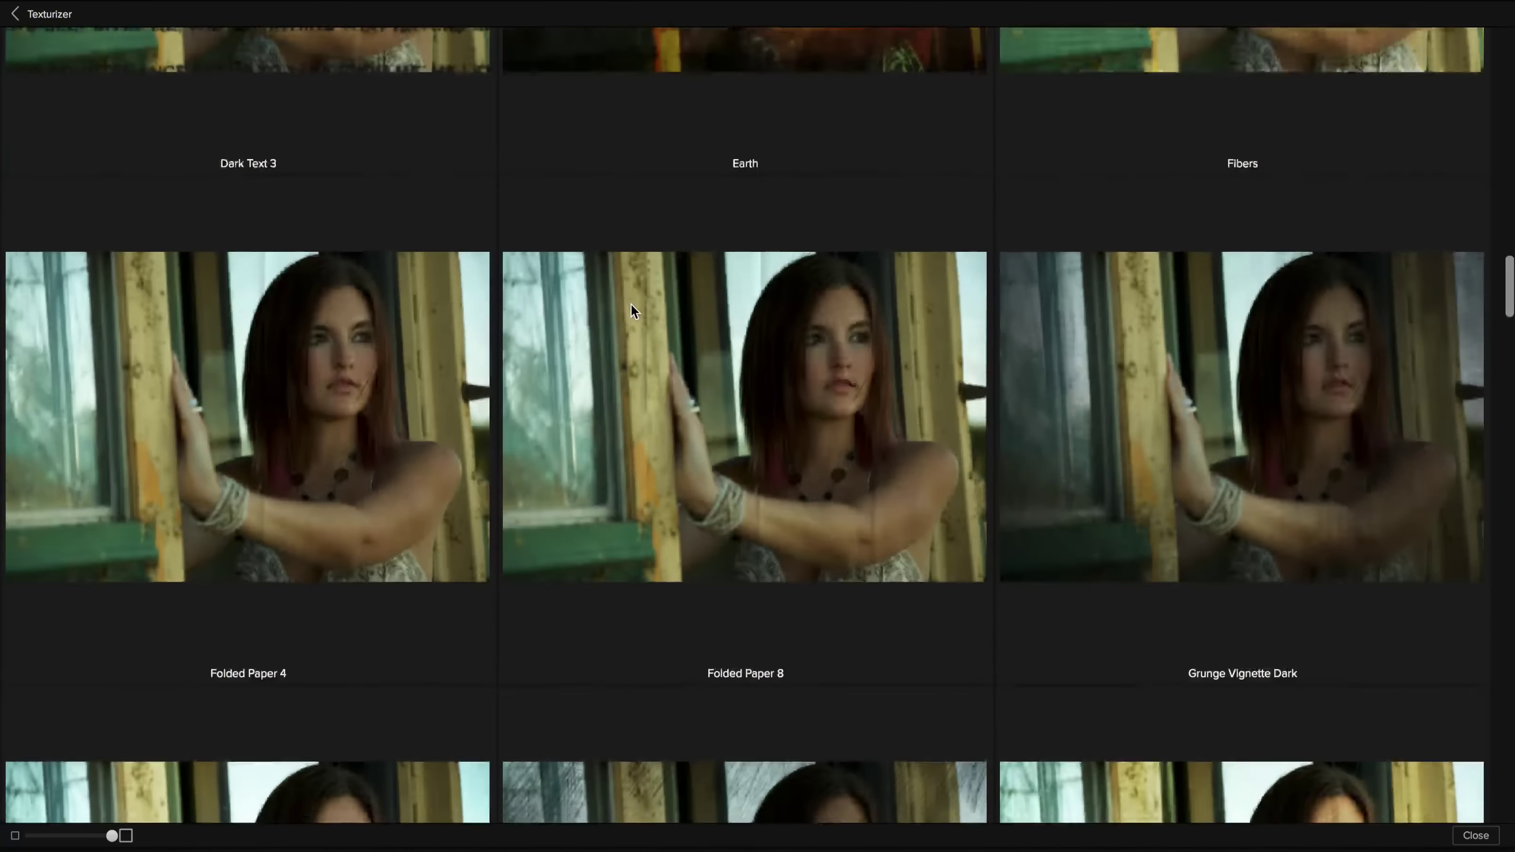
pyautogui.scroll(-10, 631, 303)
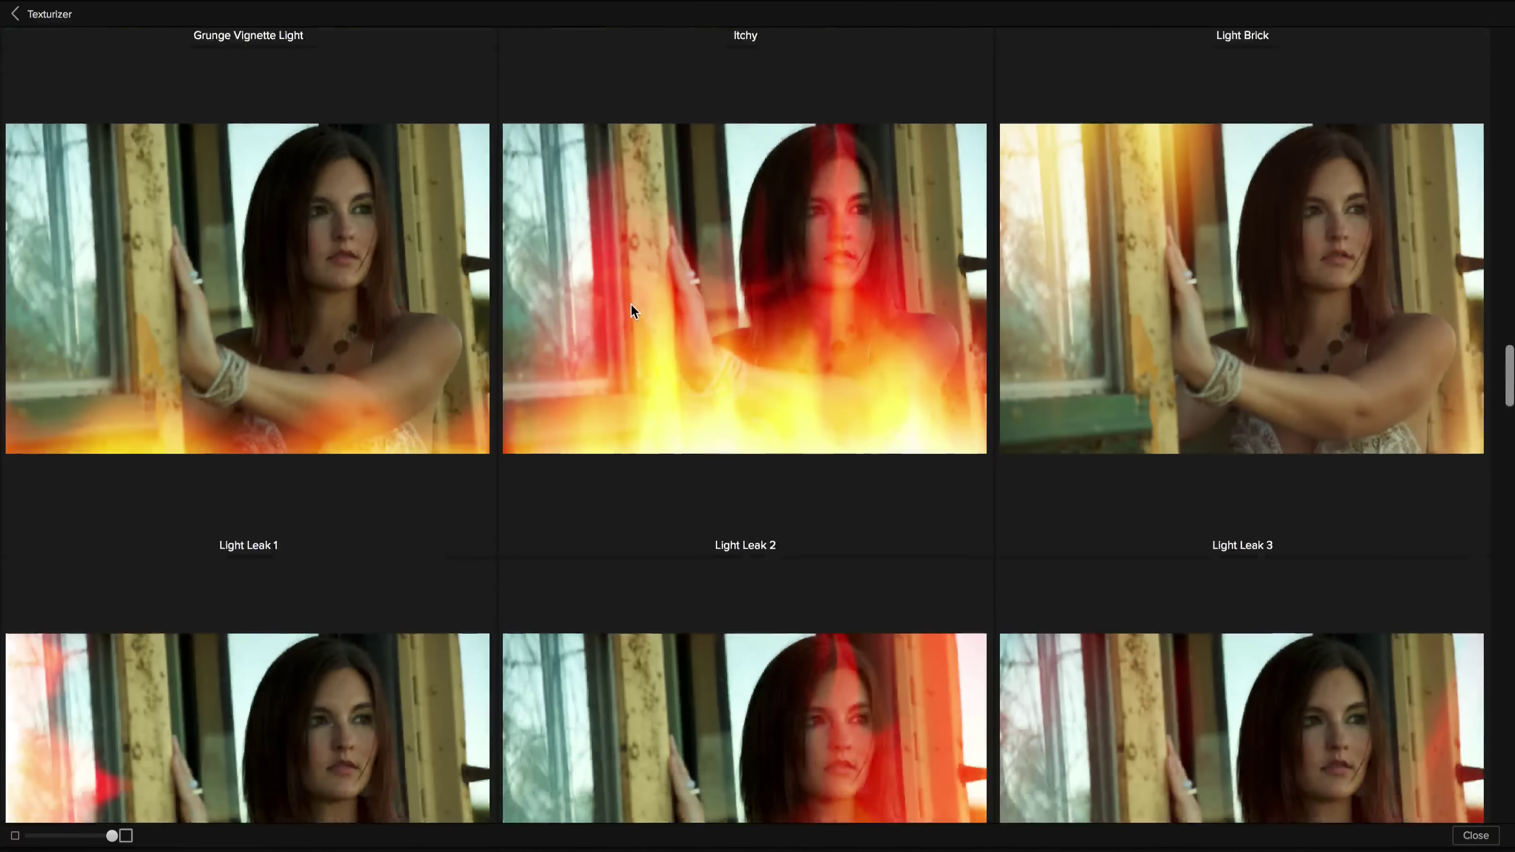
pyautogui.scroll(-15, 631, 303)
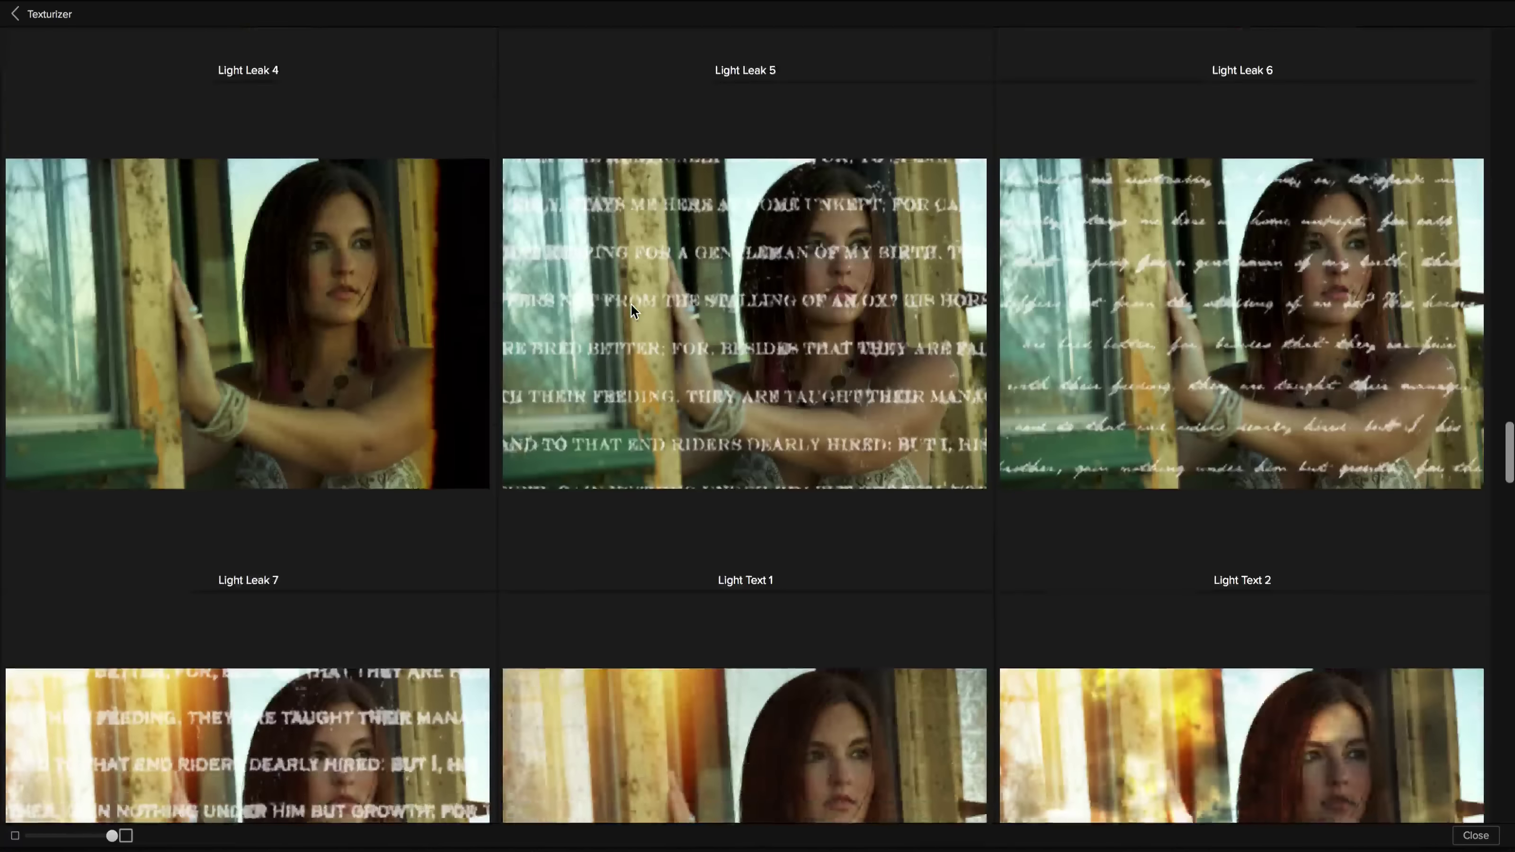
pyautogui.scroll(-3, 631, 304)
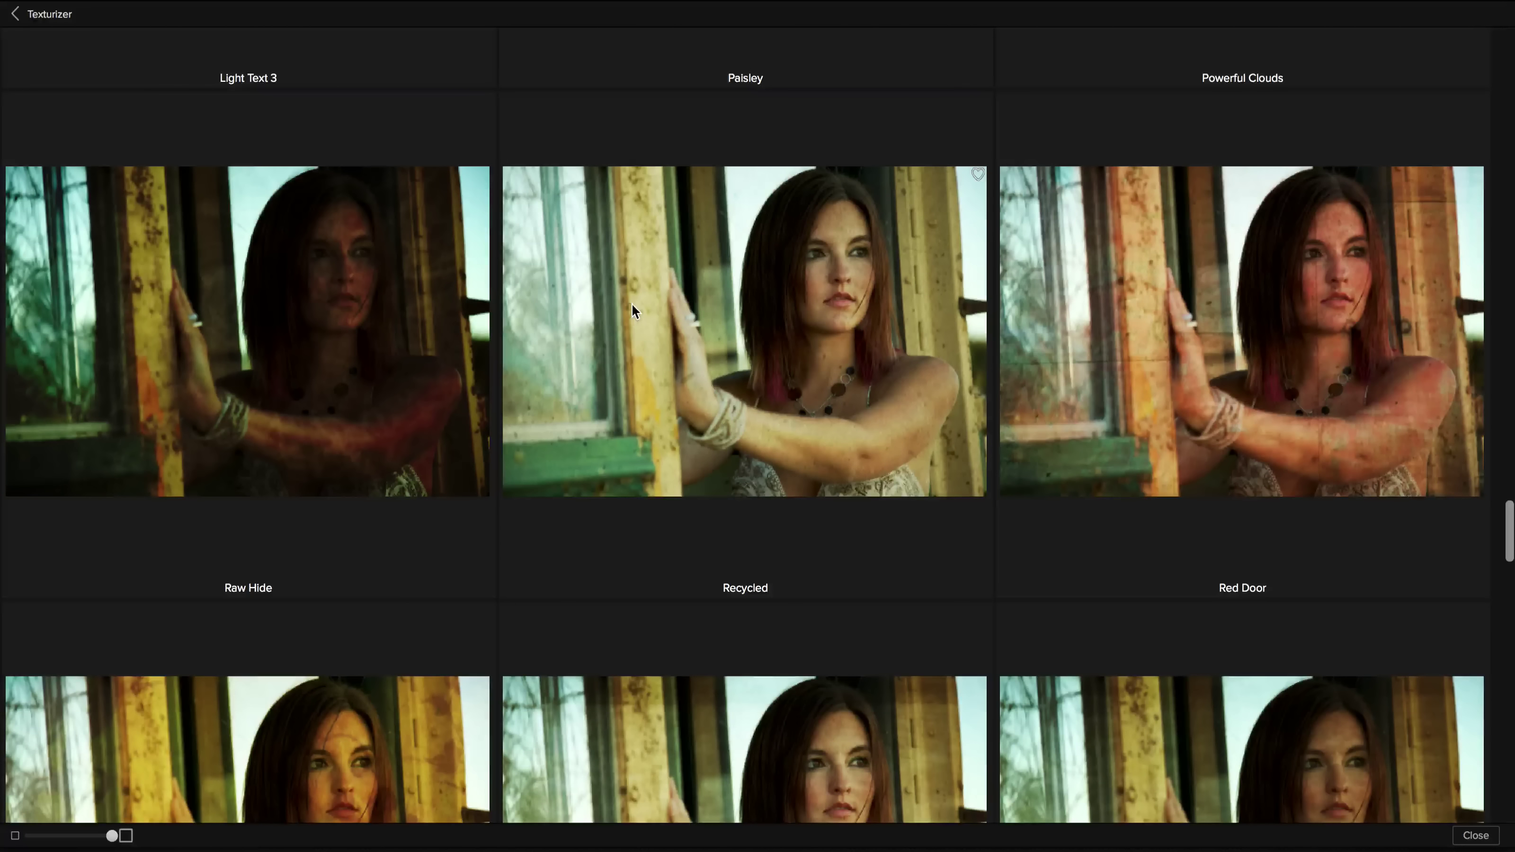
pyautogui.scroll(-12, 632, 303)
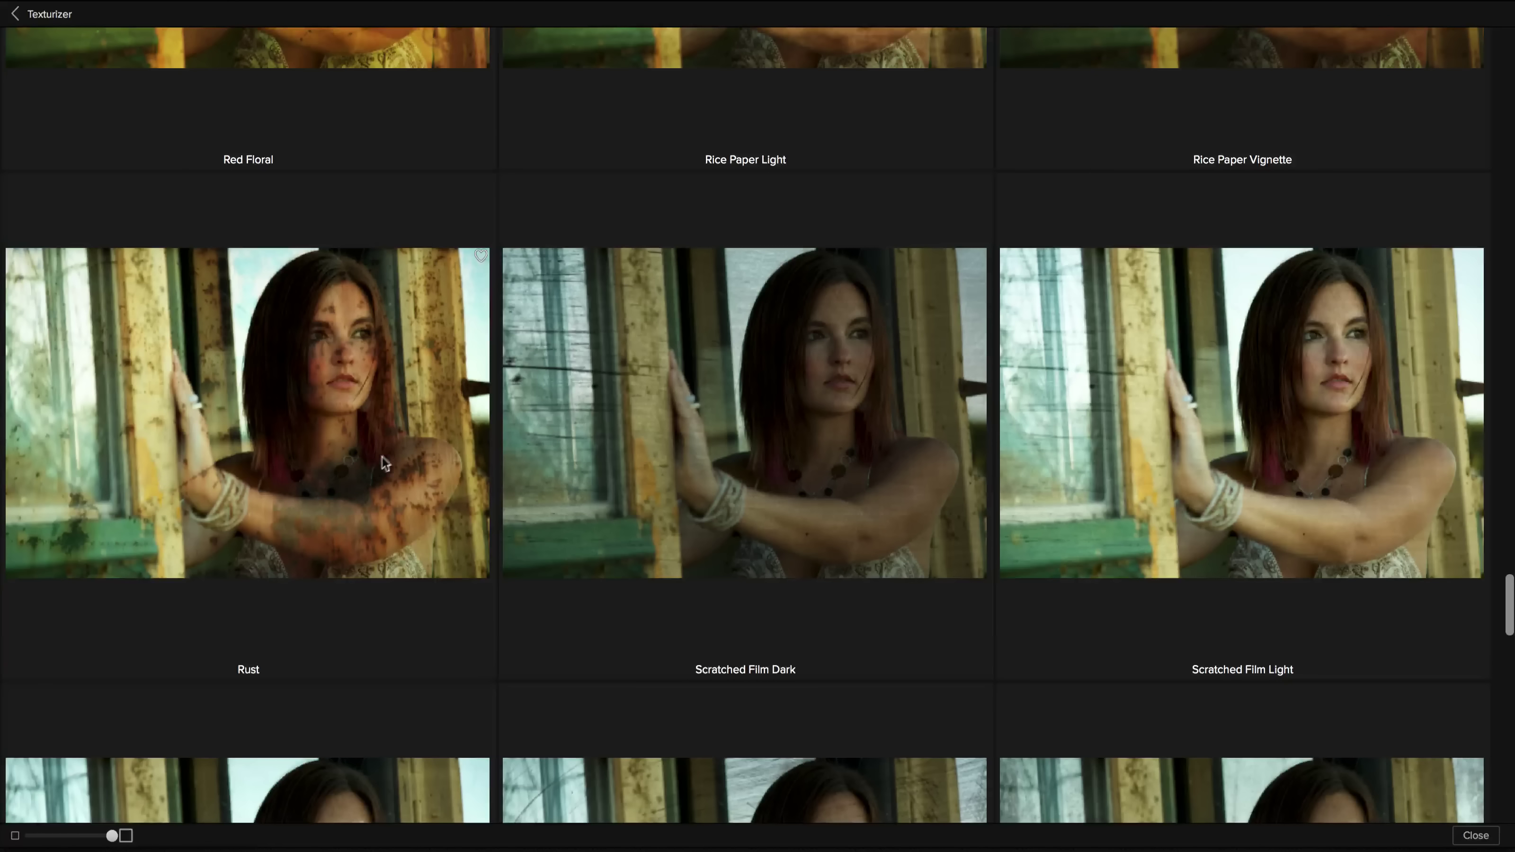
pyautogui.click(388, 450)
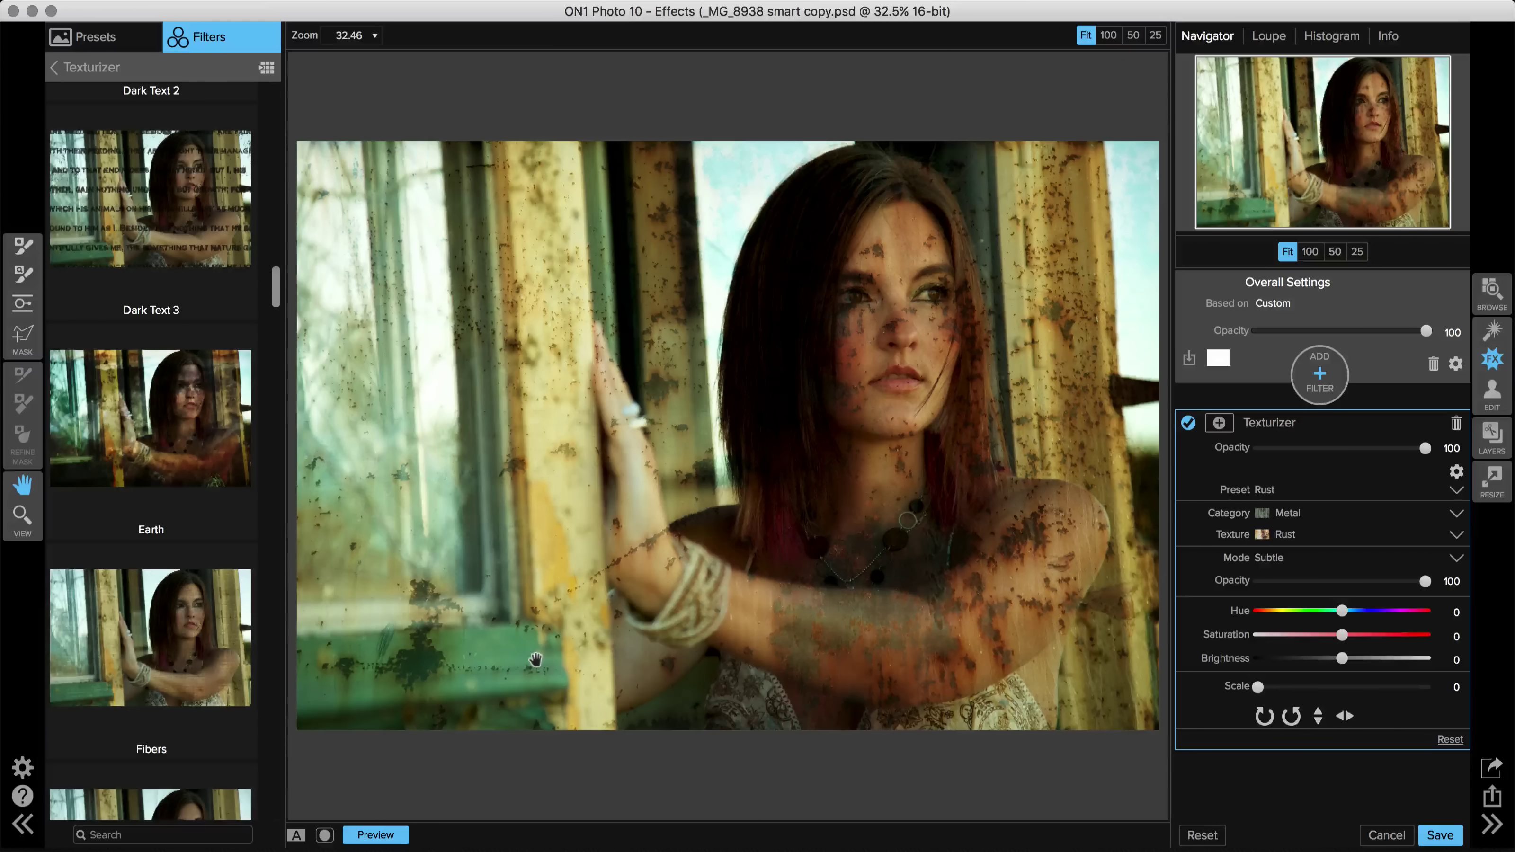
# Mask the rust texture off the middle of the photo with a Vignette preset from the Masking Bug.
pyautogui.click(22, 307)
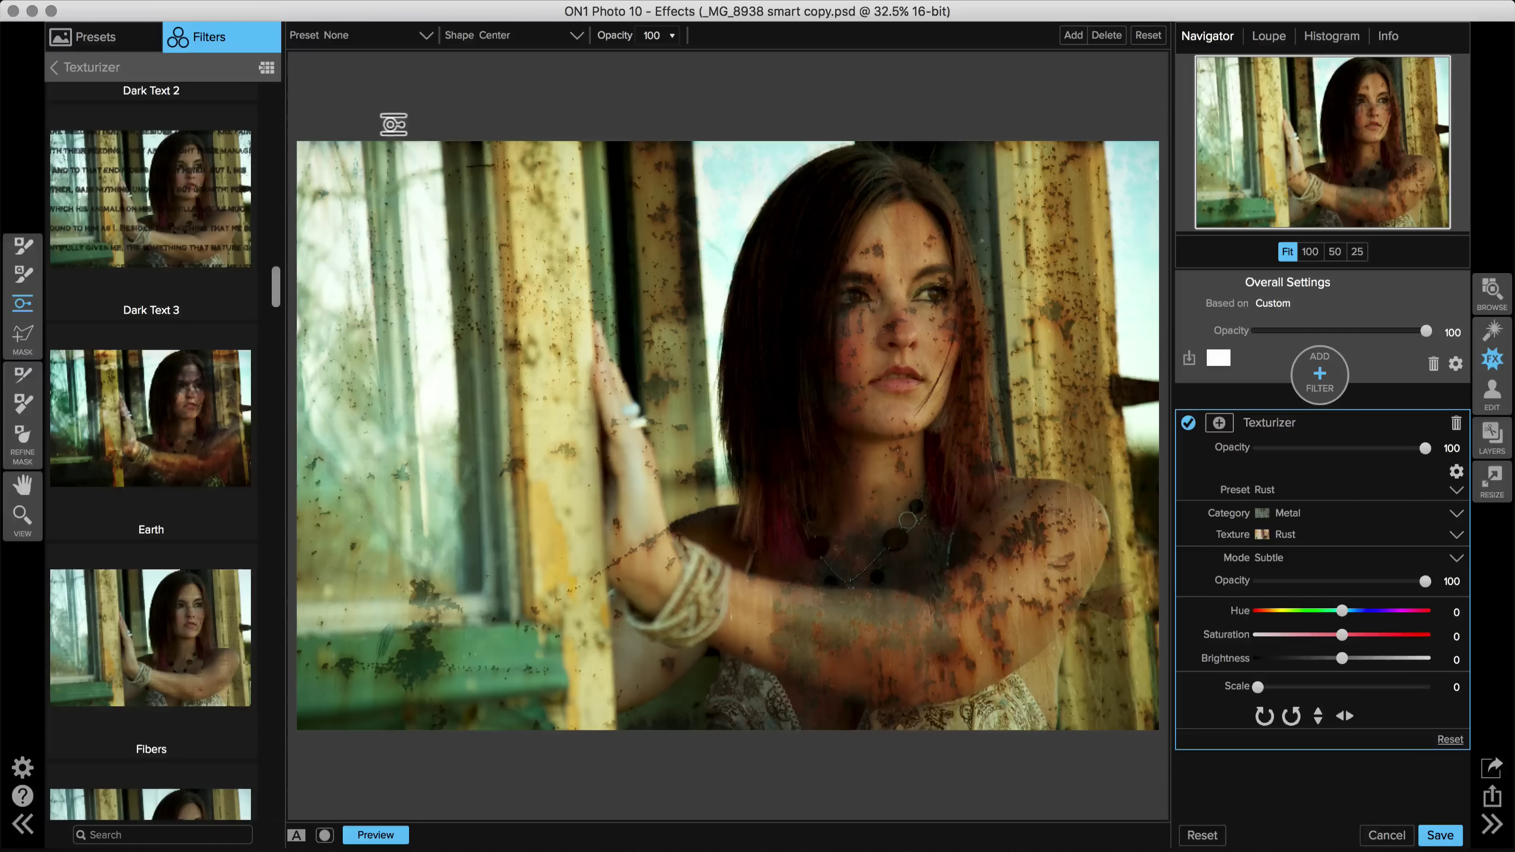
pyautogui.click(426, 37)
pyautogui.click(390, 73)
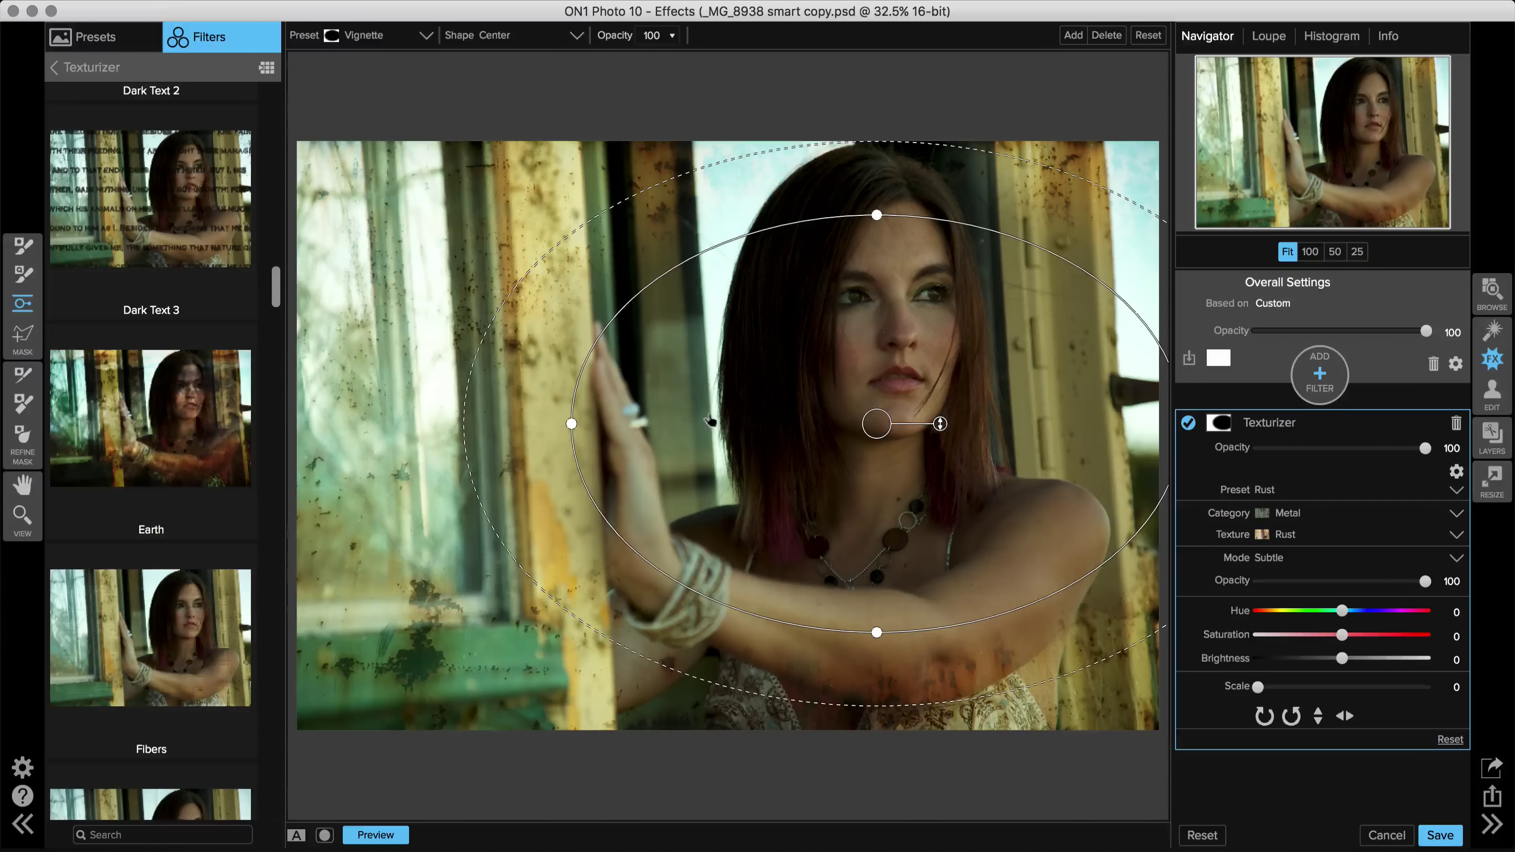
# Reshape the vignette mask into a near circle and position it over the woman's face and upper body.
pyautogui.moveTo(572, 423)
pyautogui.mouseDown()
pyautogui.moveTo(601, 424)
pyautogui.moveTo(574, 422)
pyautogui.mouseUp()
pyautogui.moveTo(876, 217); pyautogui.dragTo(876, 141)
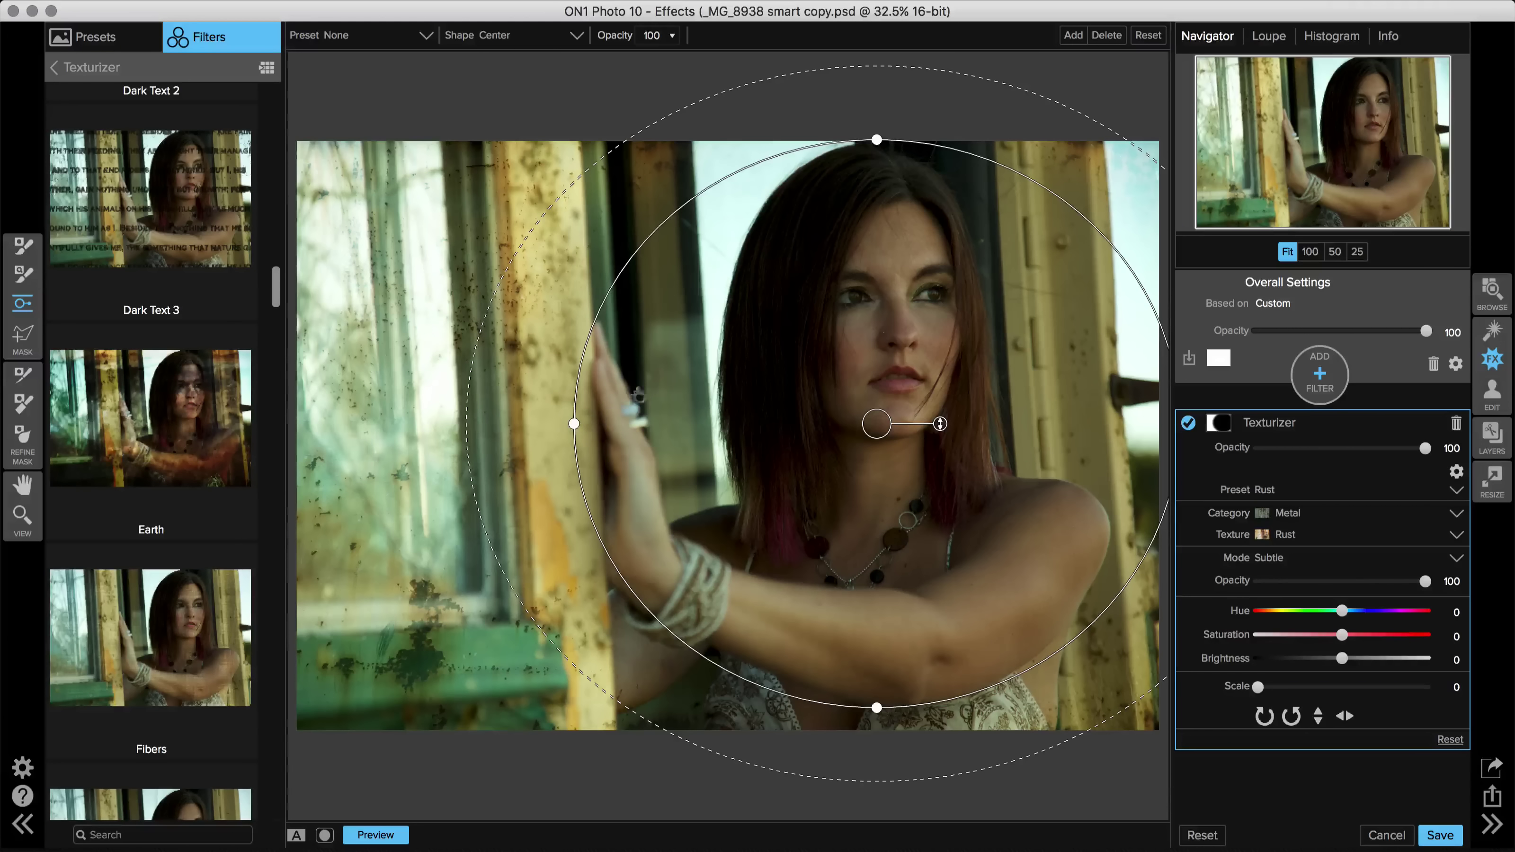
pyautogui.moveTo(849, 421); pyautogui.dragTo(806, 436)
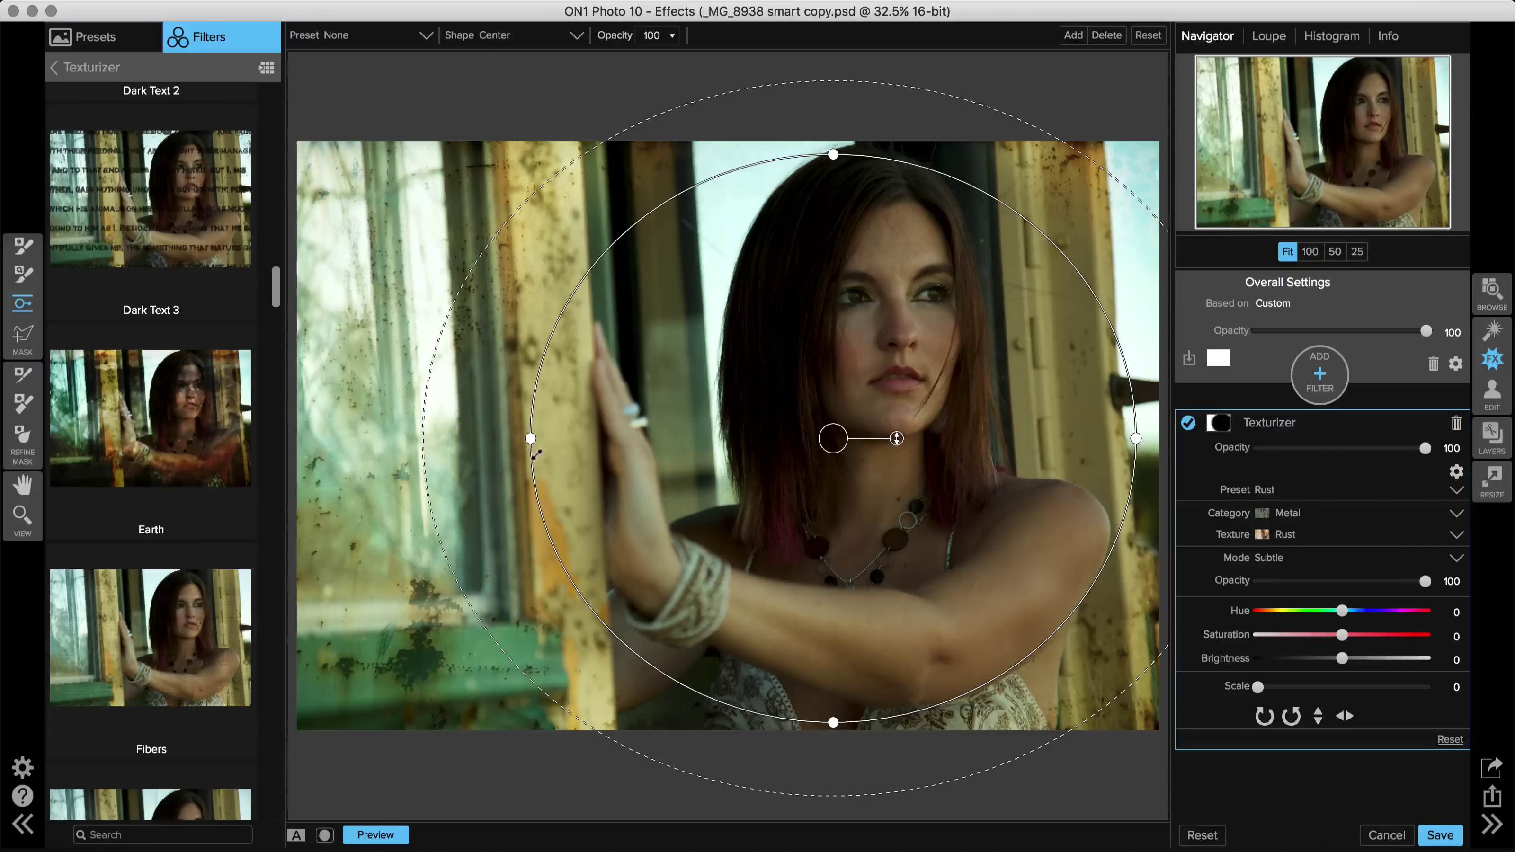
pyautogui.moveTo(531, 439); pyautogui.dragTo(561, 437)
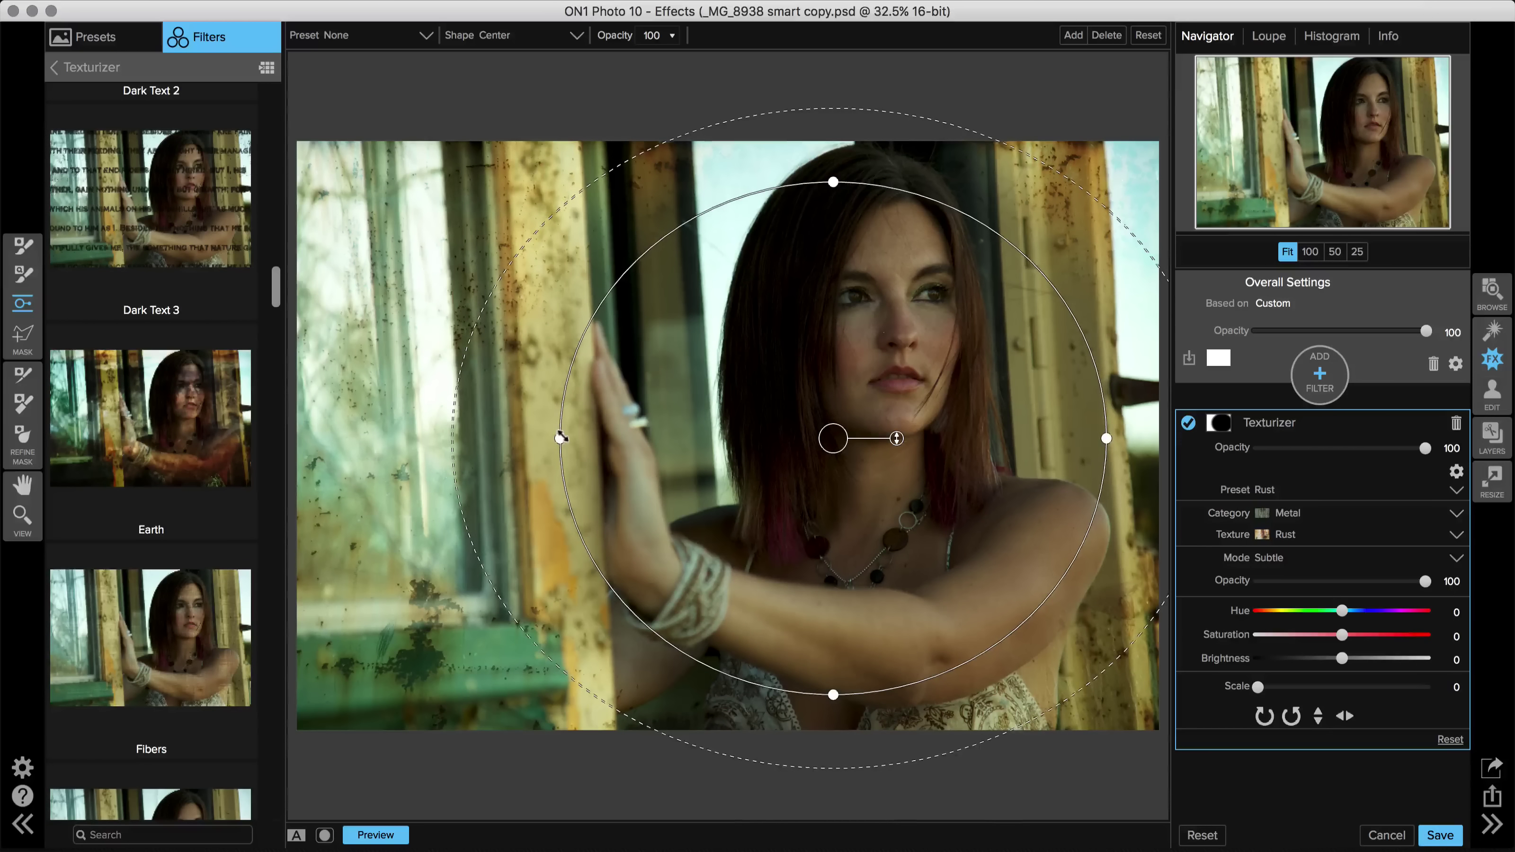
pyautogui.moveTo(831, 440); pyautogui.dragTo(849, 440)
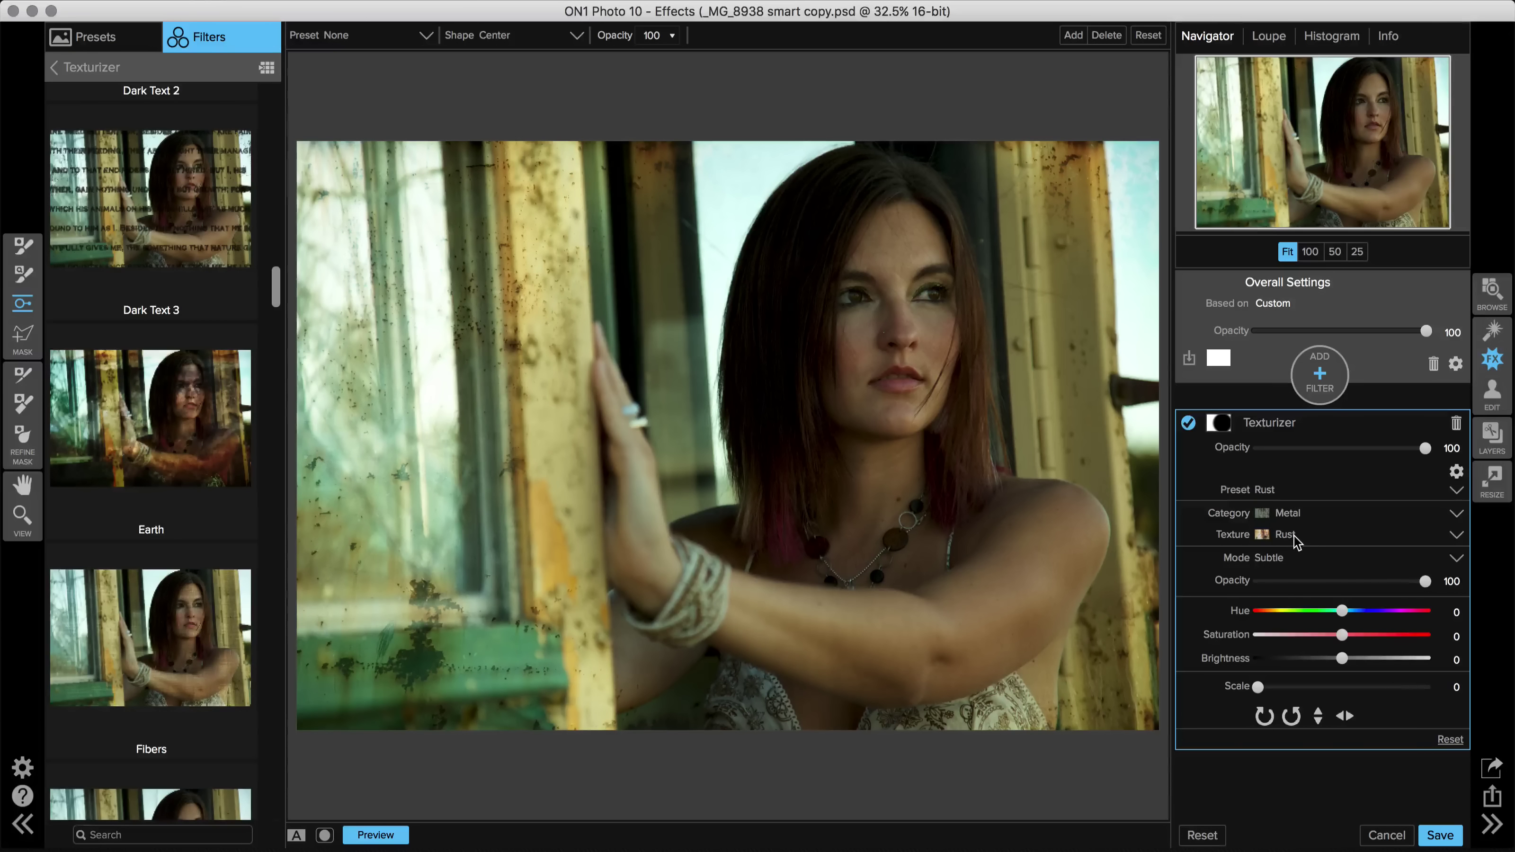
# Set the Texturizer's blending mode to Normal and the texture opacity to 76.
pyautogui.click(1292, 561)
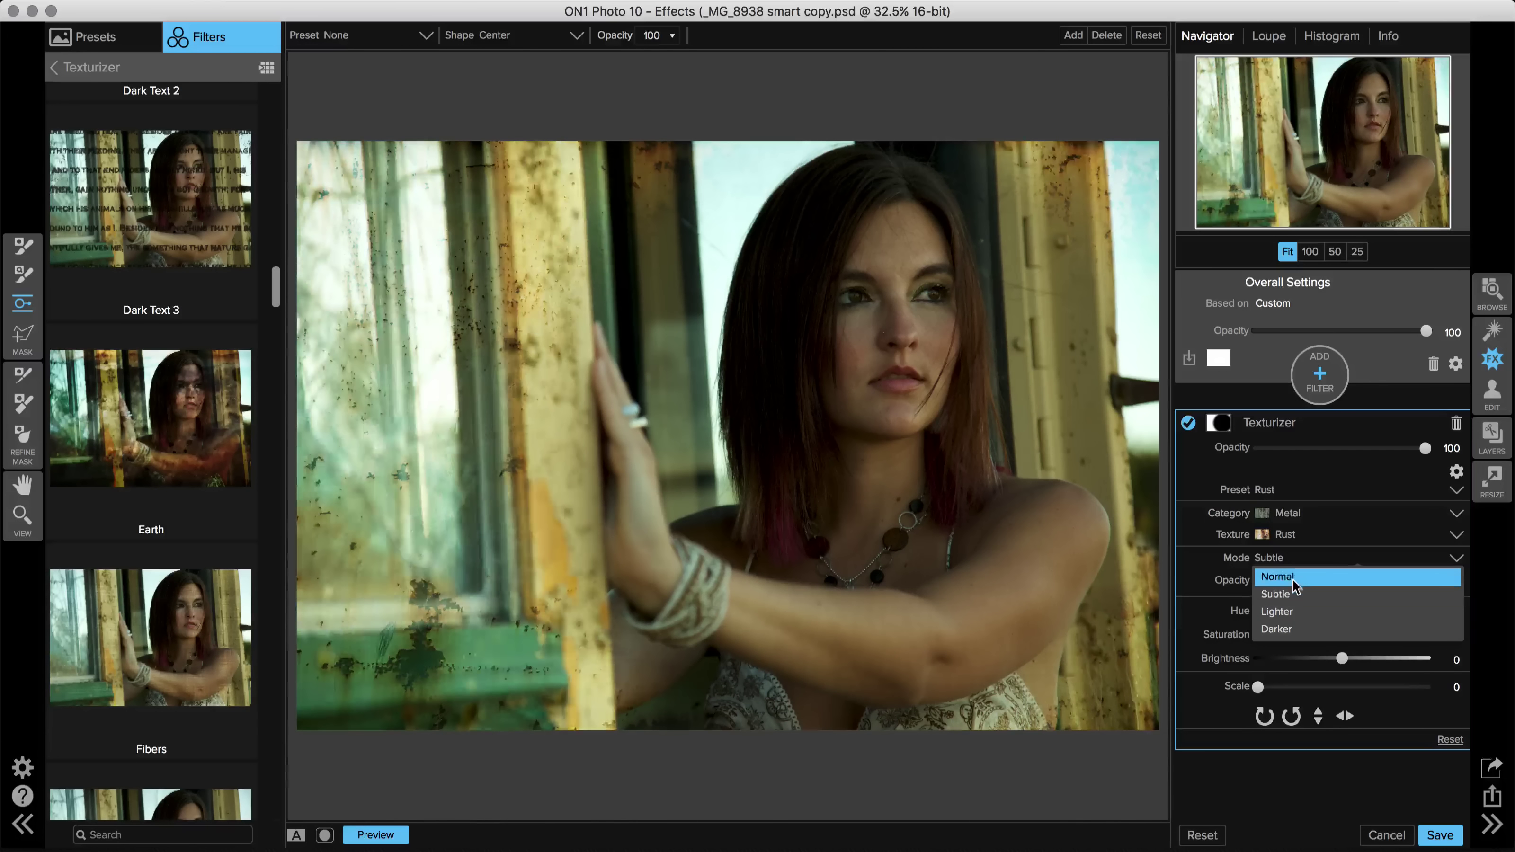
pyautogui.click(1292, 577)
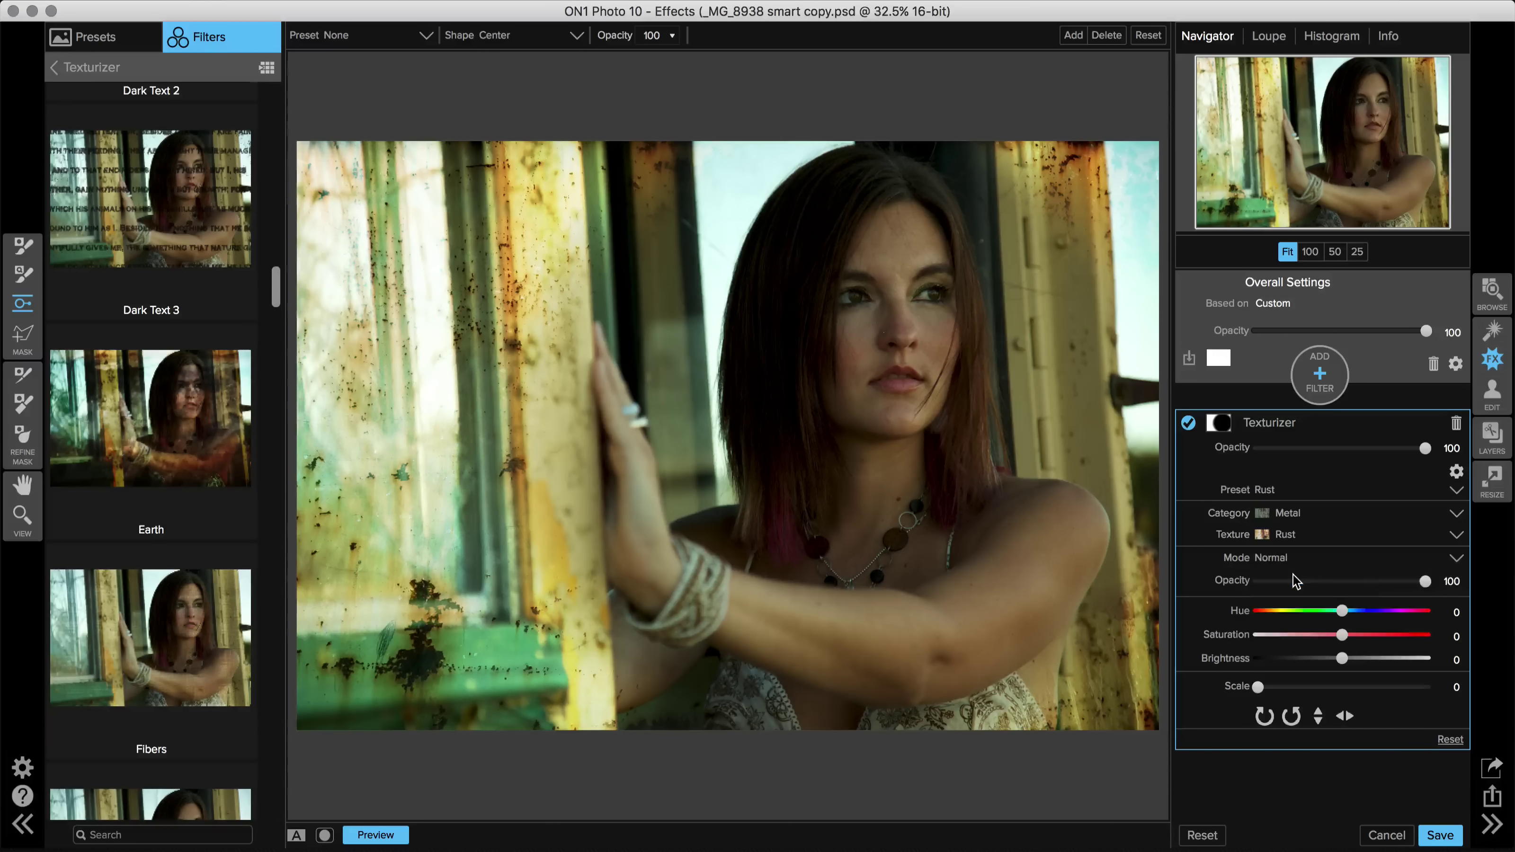
pyautogui.moveTo(1387, 588)
pyautogui.mouseDown()
pyautogui.moveTo(1213, 594)
pyautogui.moveTo(1384, 588)
pyautogui.mouseUp()
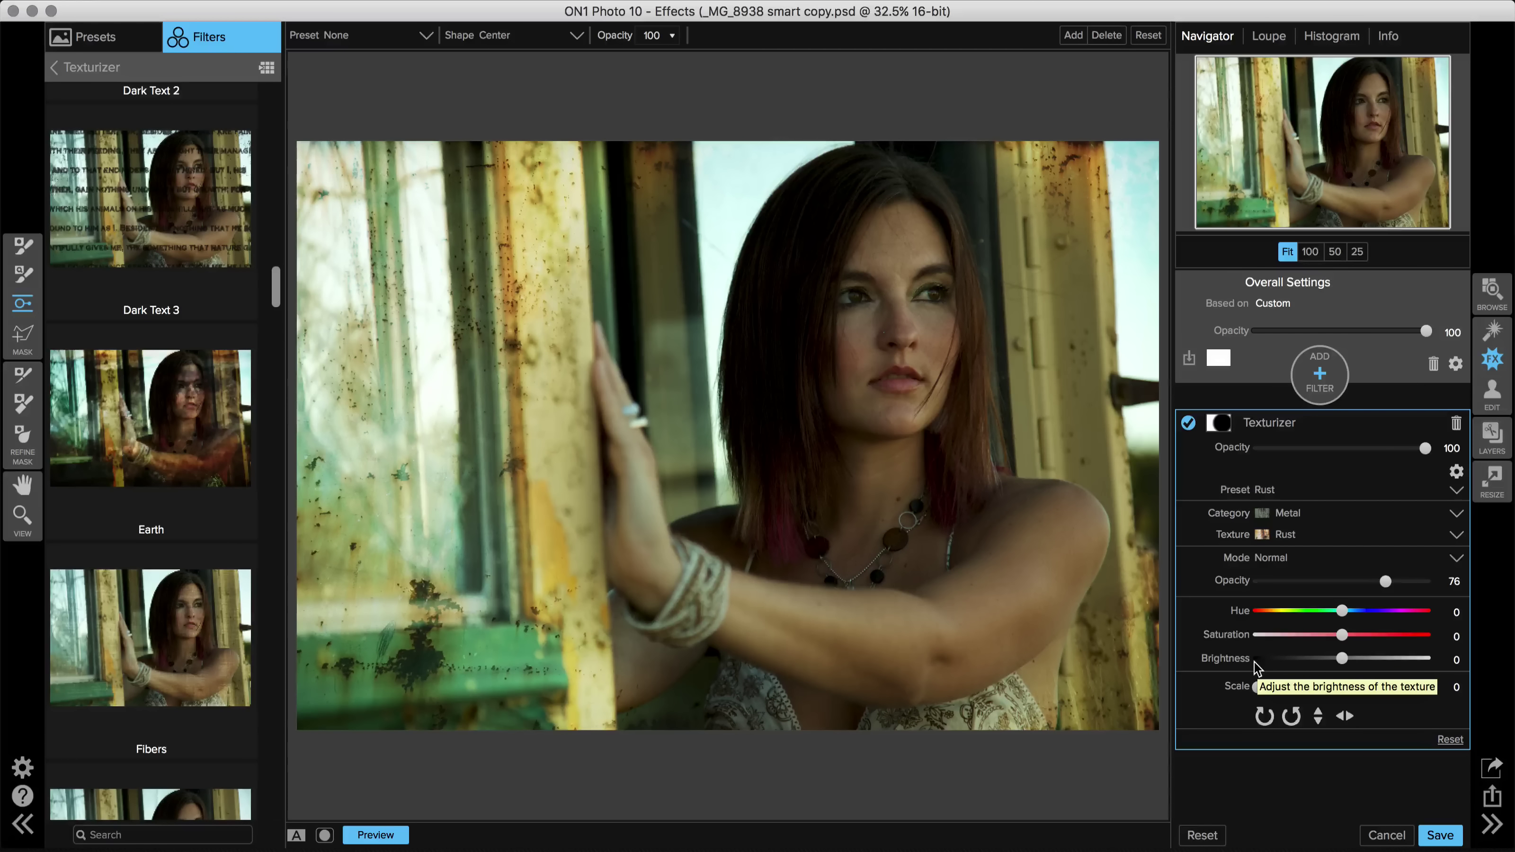
# Set the rust texture's hue to -5, saturation to -50 and brightness to -74.
pyautogui.moveTo(1341, 612)
pyautogui.mouseDown()
pyautogui.moveTo(1246, 618)
pyautogui.moveTo(1414, 622)
pyautogui.moveTo(1338, 621)
pyautogui.mouseUp()
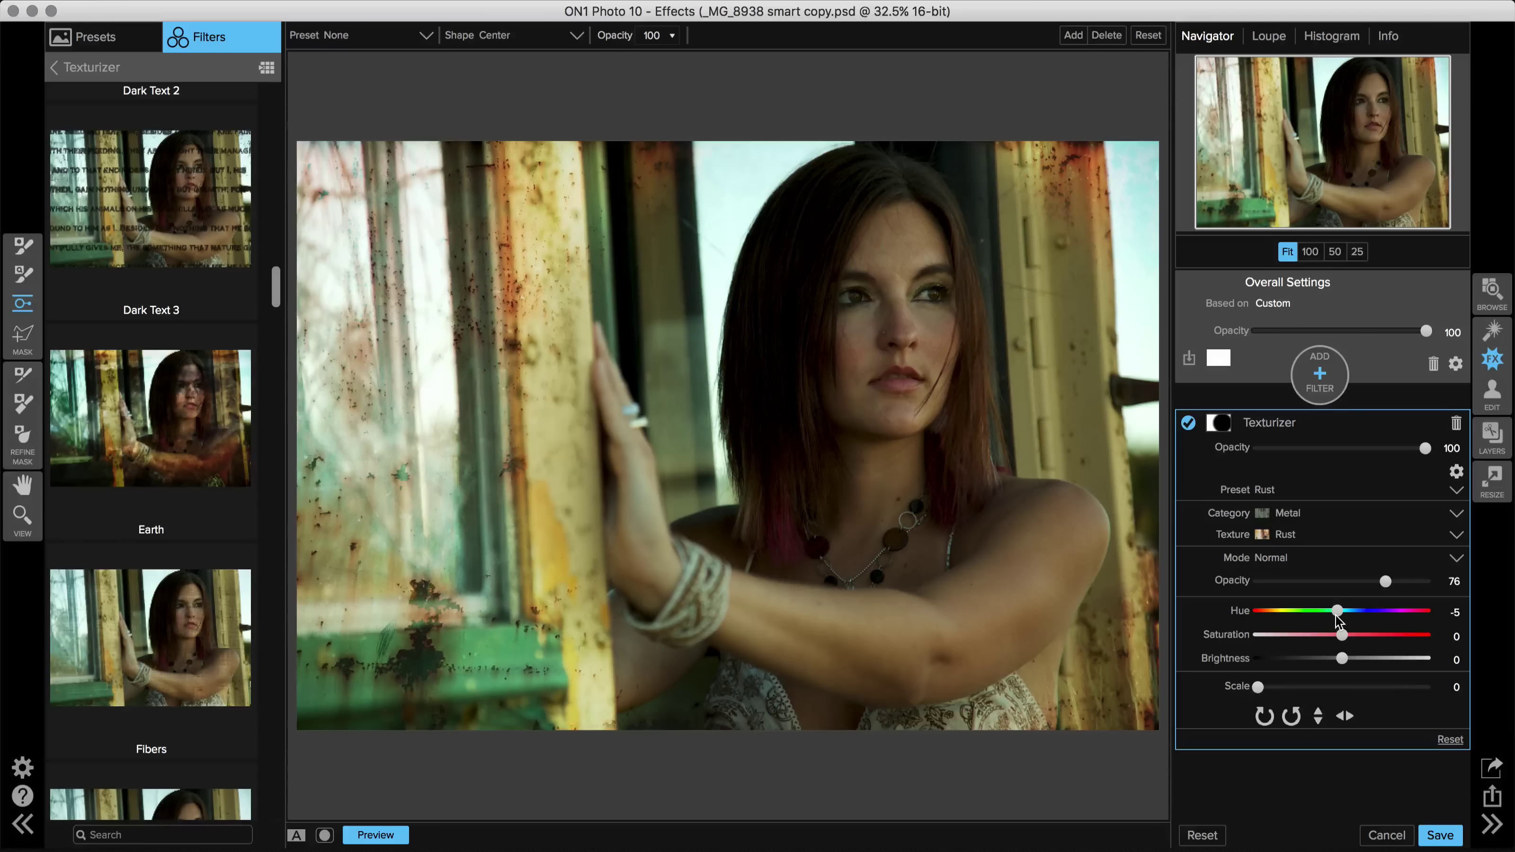
pyautogui.moveTo(1342, 635); pyautogui.dragTo(1295, 637)
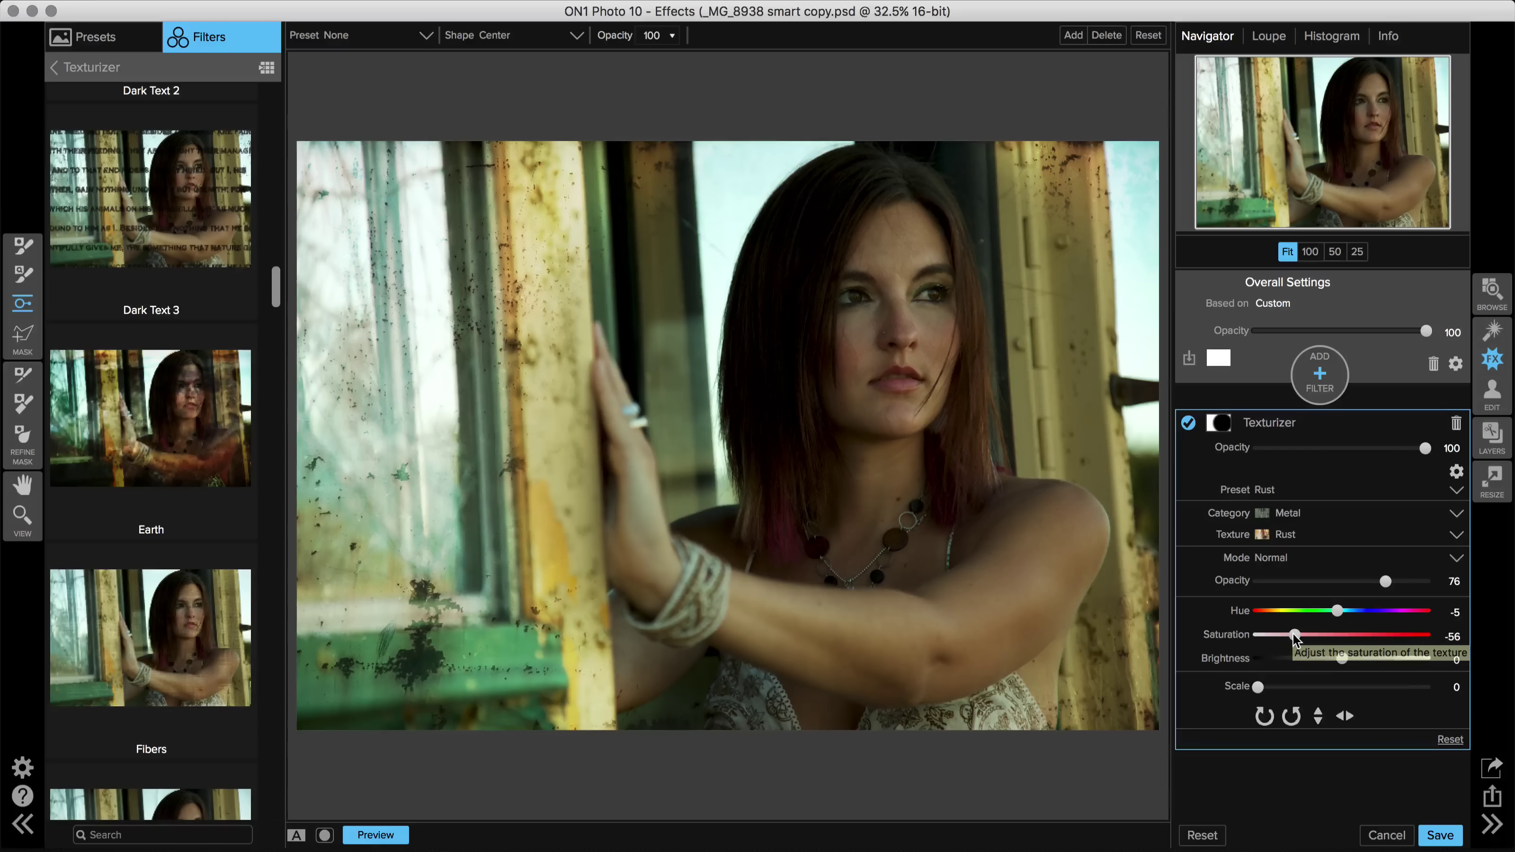
pyautogui.moveTo(1292, 635)
pyautogui.mouseDown()
pyautogui.moveTo(1234, 637)
pyautogui.moveTo(1299, 634)
pyautogui.mouseUp()
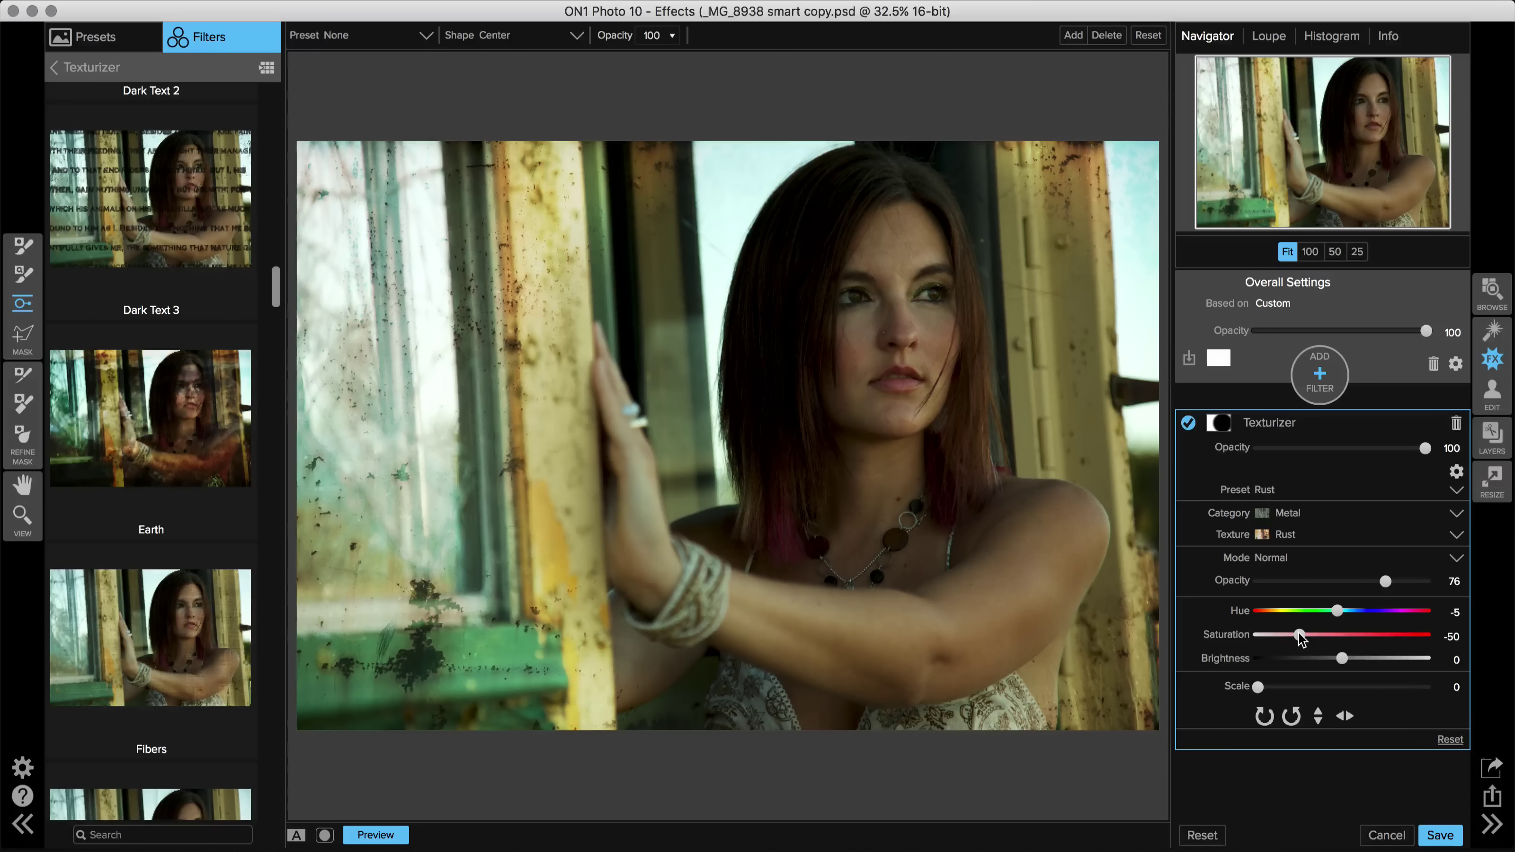
pyautogui.moveTo(1343, 663); pyautogui.dragTo(1278, 666)
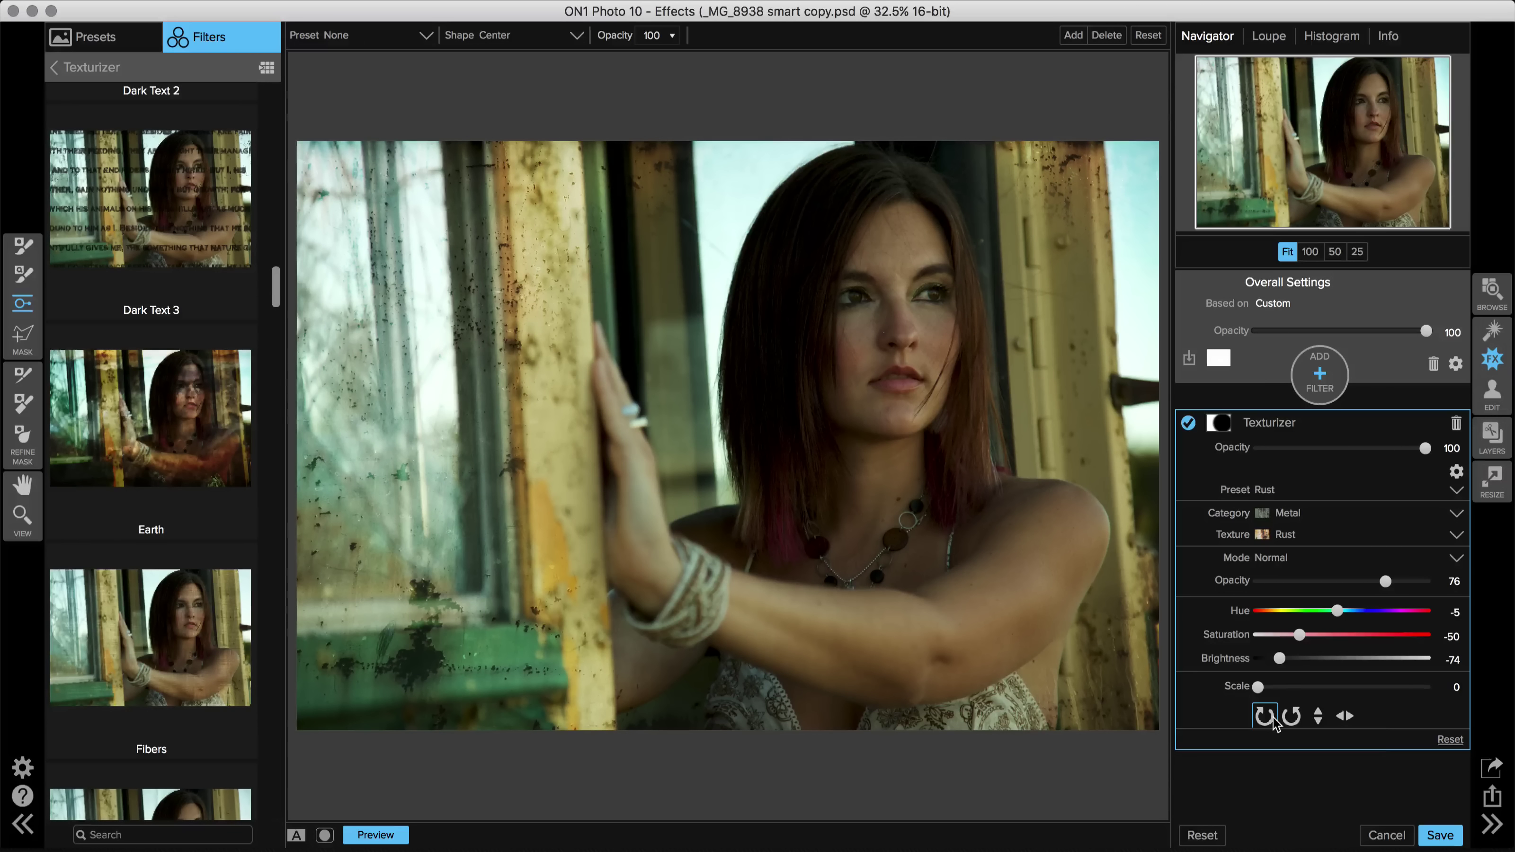
# Flip the rust texture horizontally and vertically.
pyautogui.click(1343, 719)
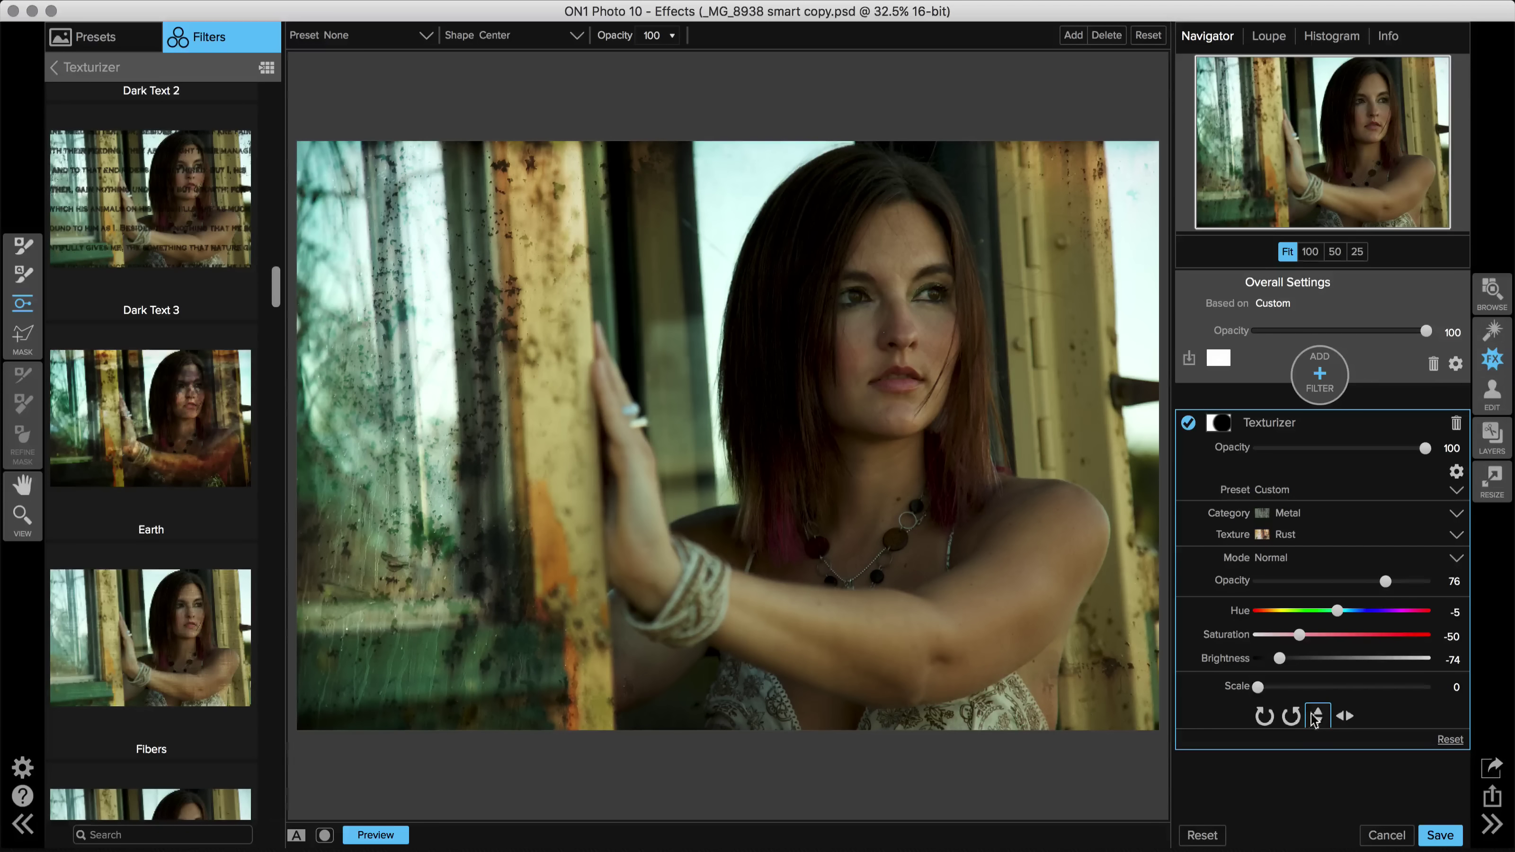
pyautogui.click(1318, 716)
pyautogui.click(1318, 716)
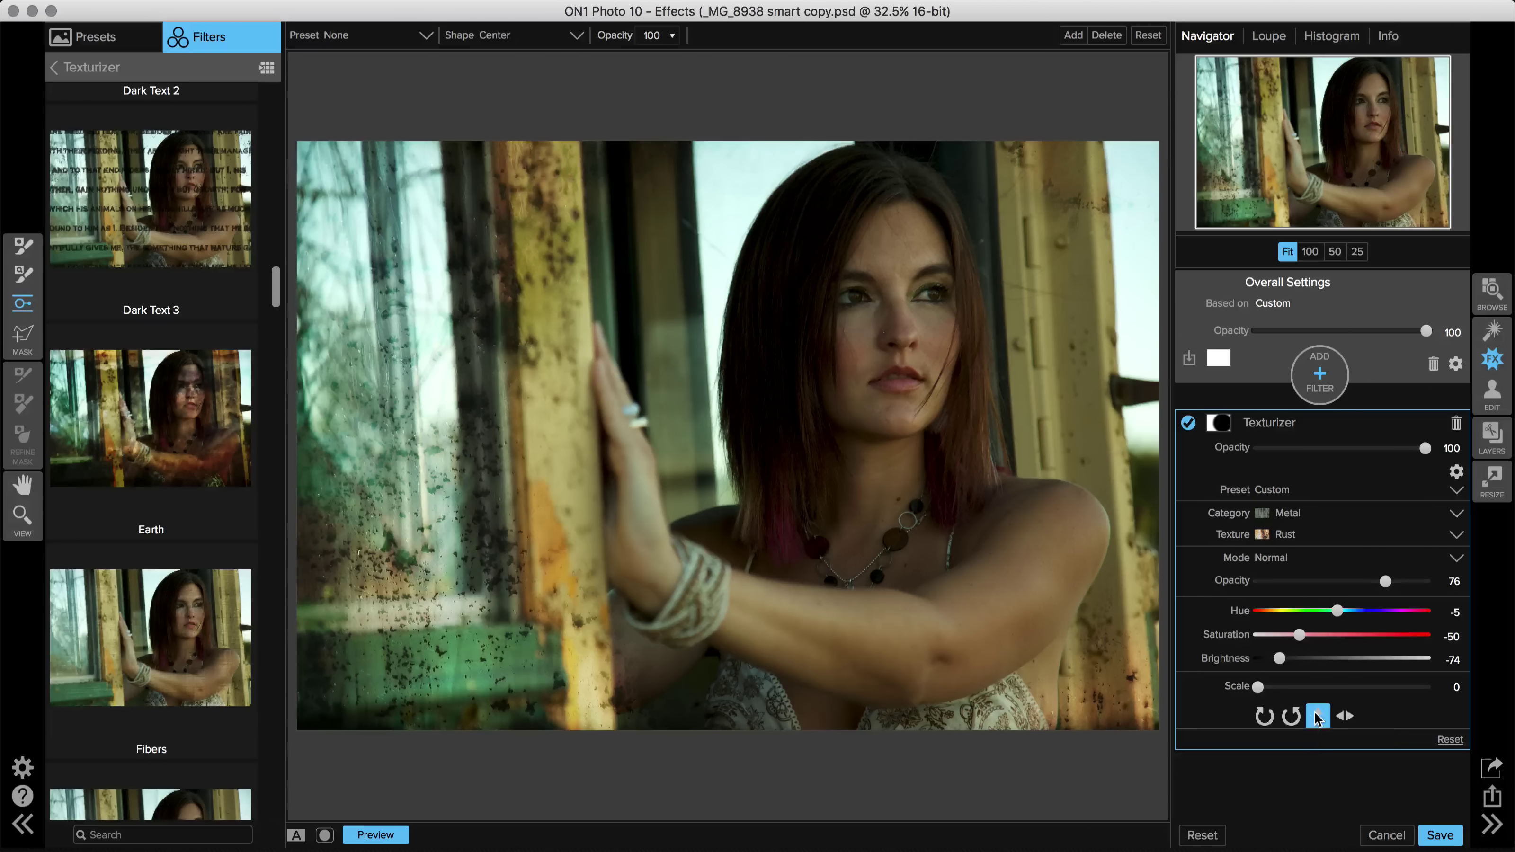
# Flip the rust texture horizontally once more and set its scale to 45.
pyautogui.click(1346, 717)
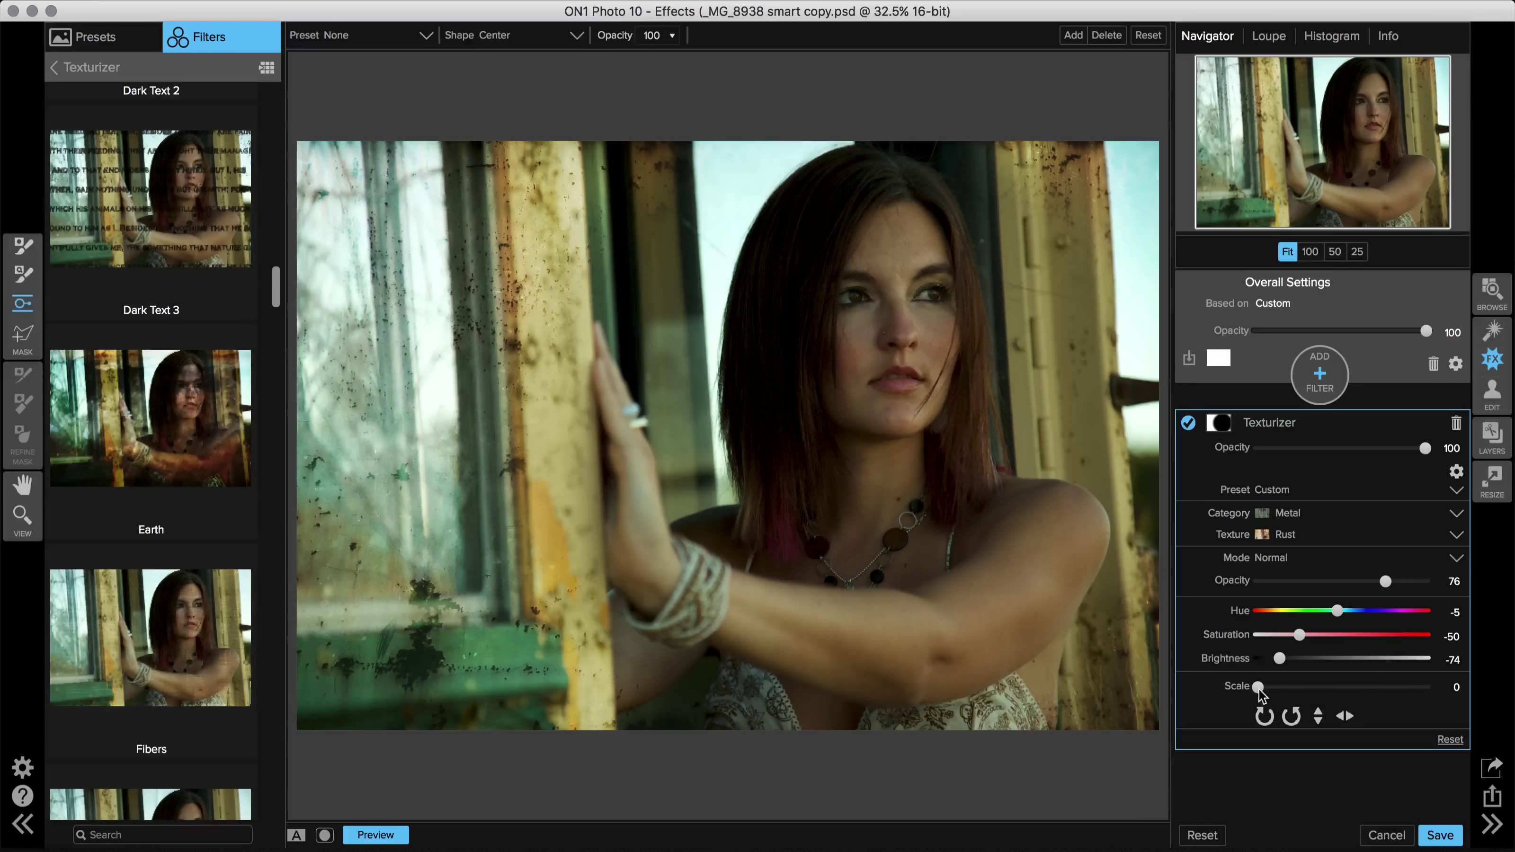
pyautogui.moveTo(1259, 687); pyautogui.dragTo(1335, 692)
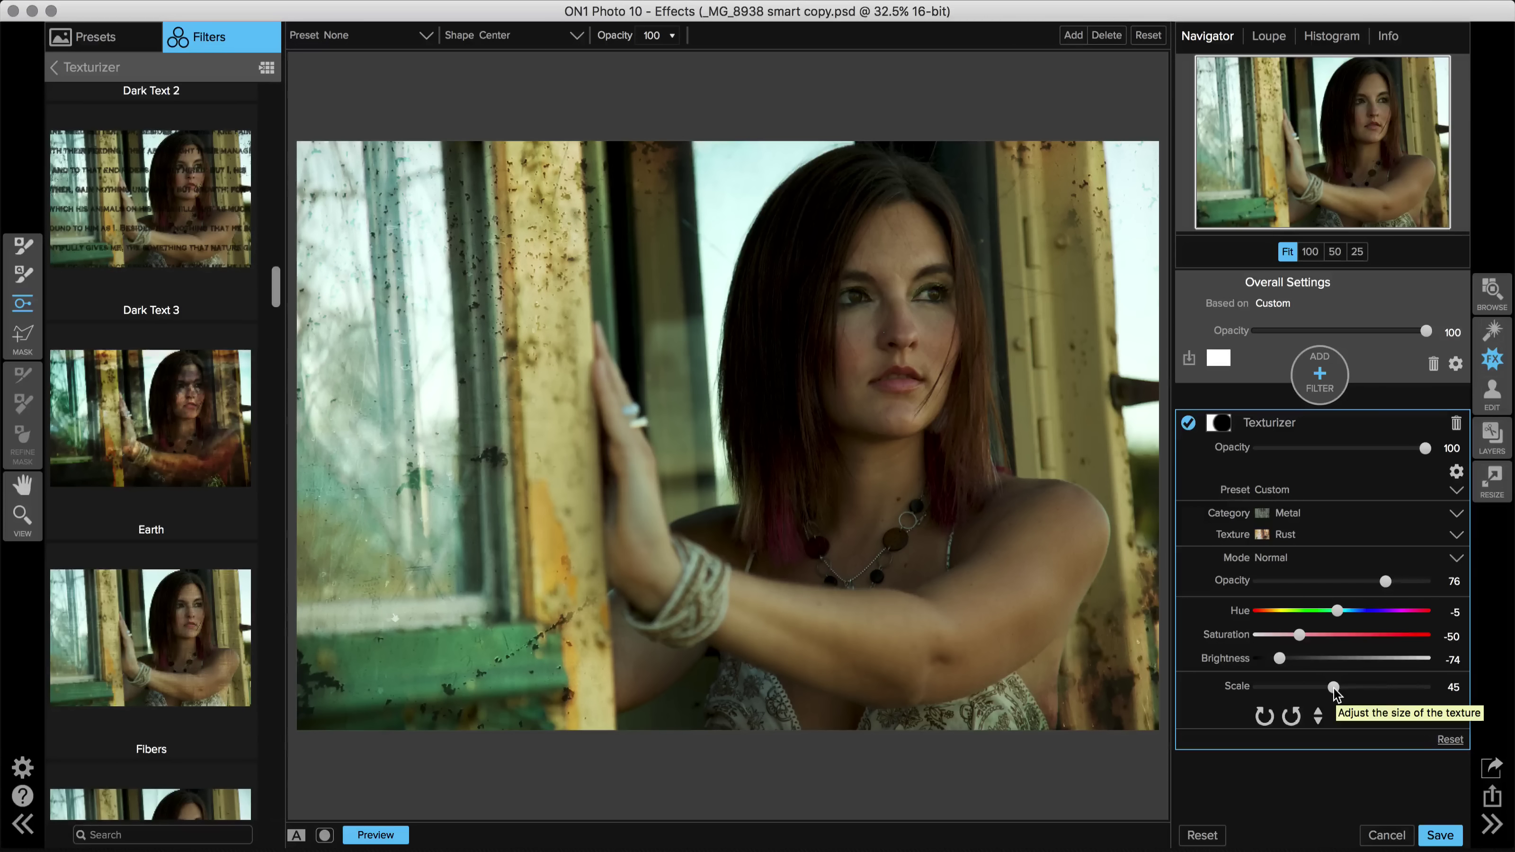
# Add a second Texturizer filter above the rust one and show its presets as large full-screen previews.
pyautogui.click(1320, 375)
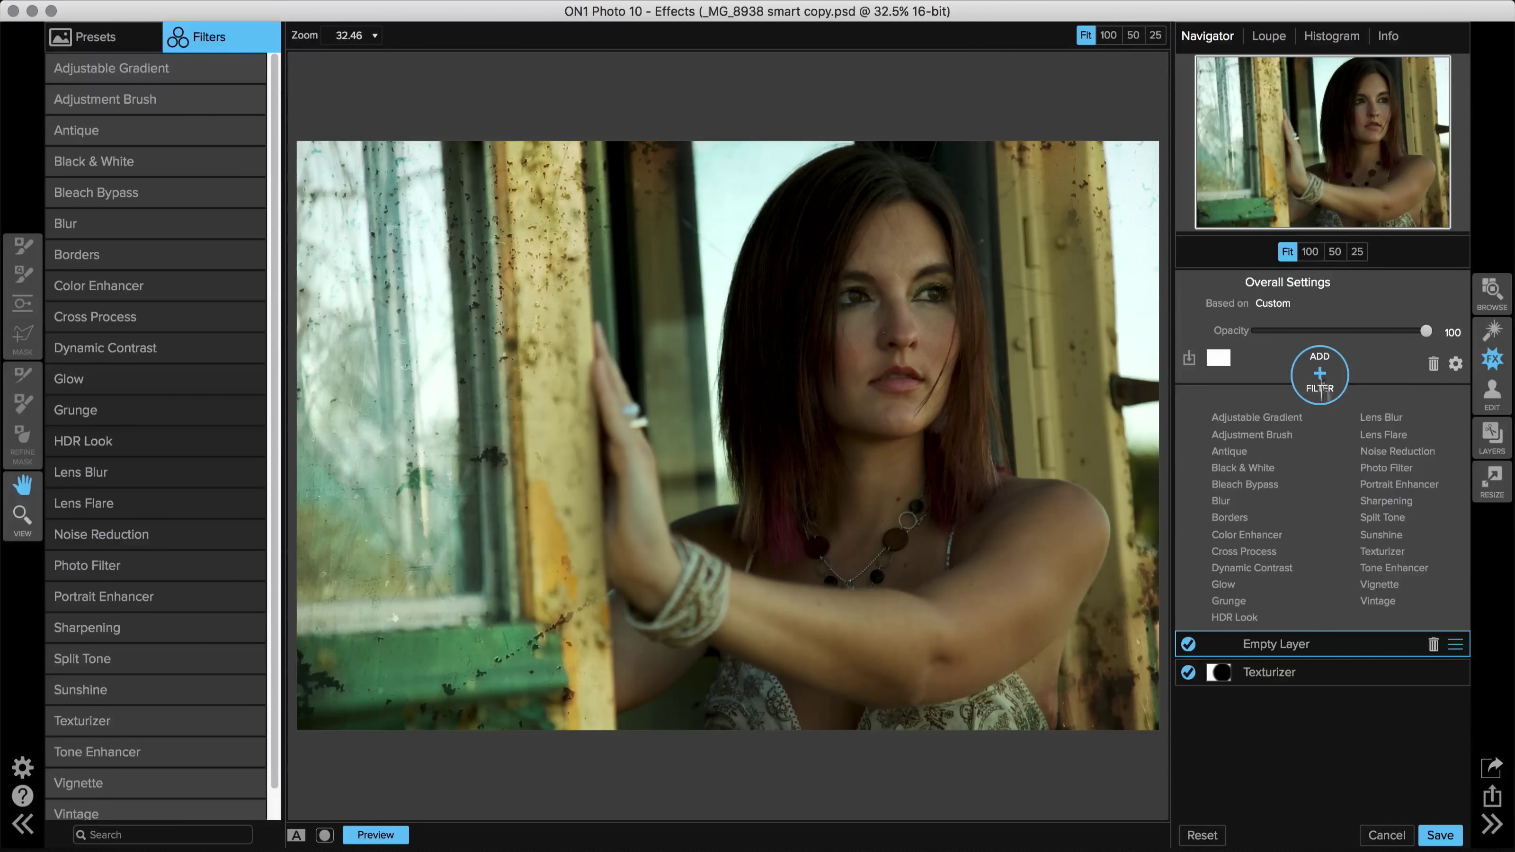
pyautogui.click(1380, 551)
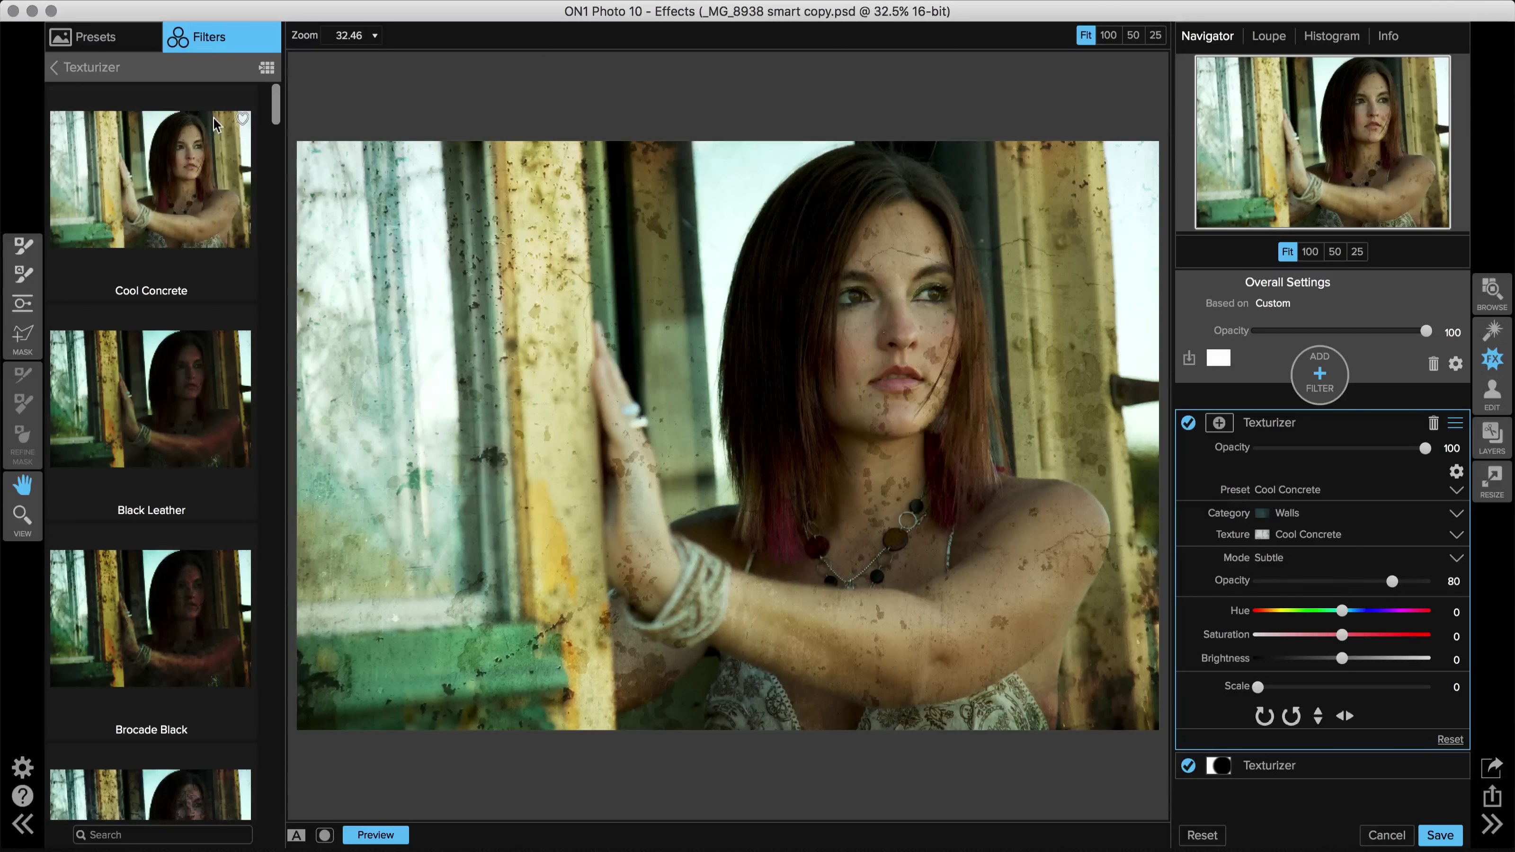
pyautogui.click(267, 71)
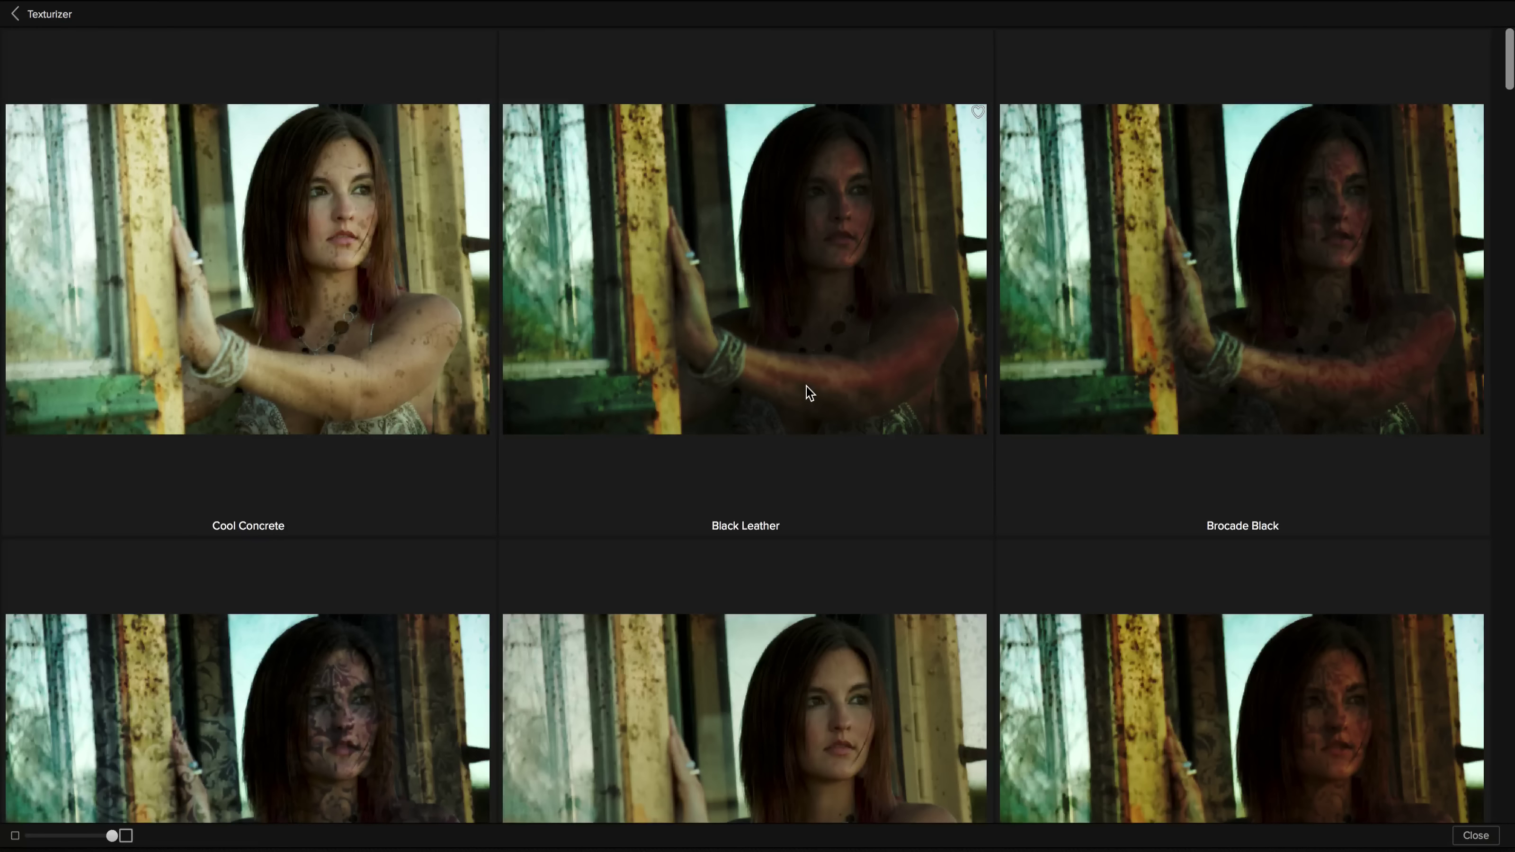
# Browse the Texturizer presets and apply Light Leak 3 to the new filter.
pyautogui.scroll(-15, 799, 379)
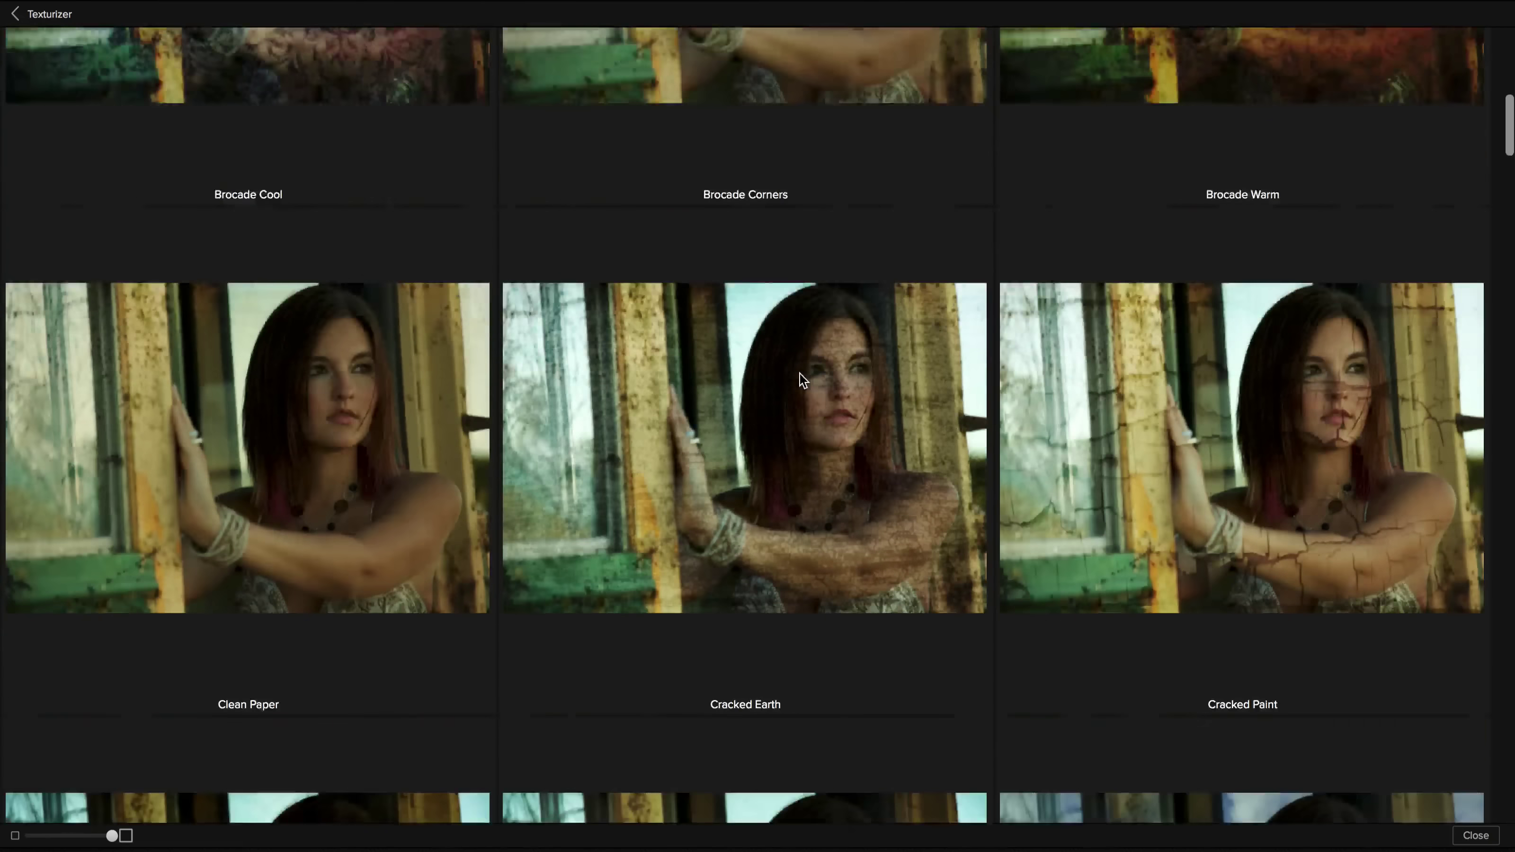
pyautogui.scroll(-20, 803, 381)
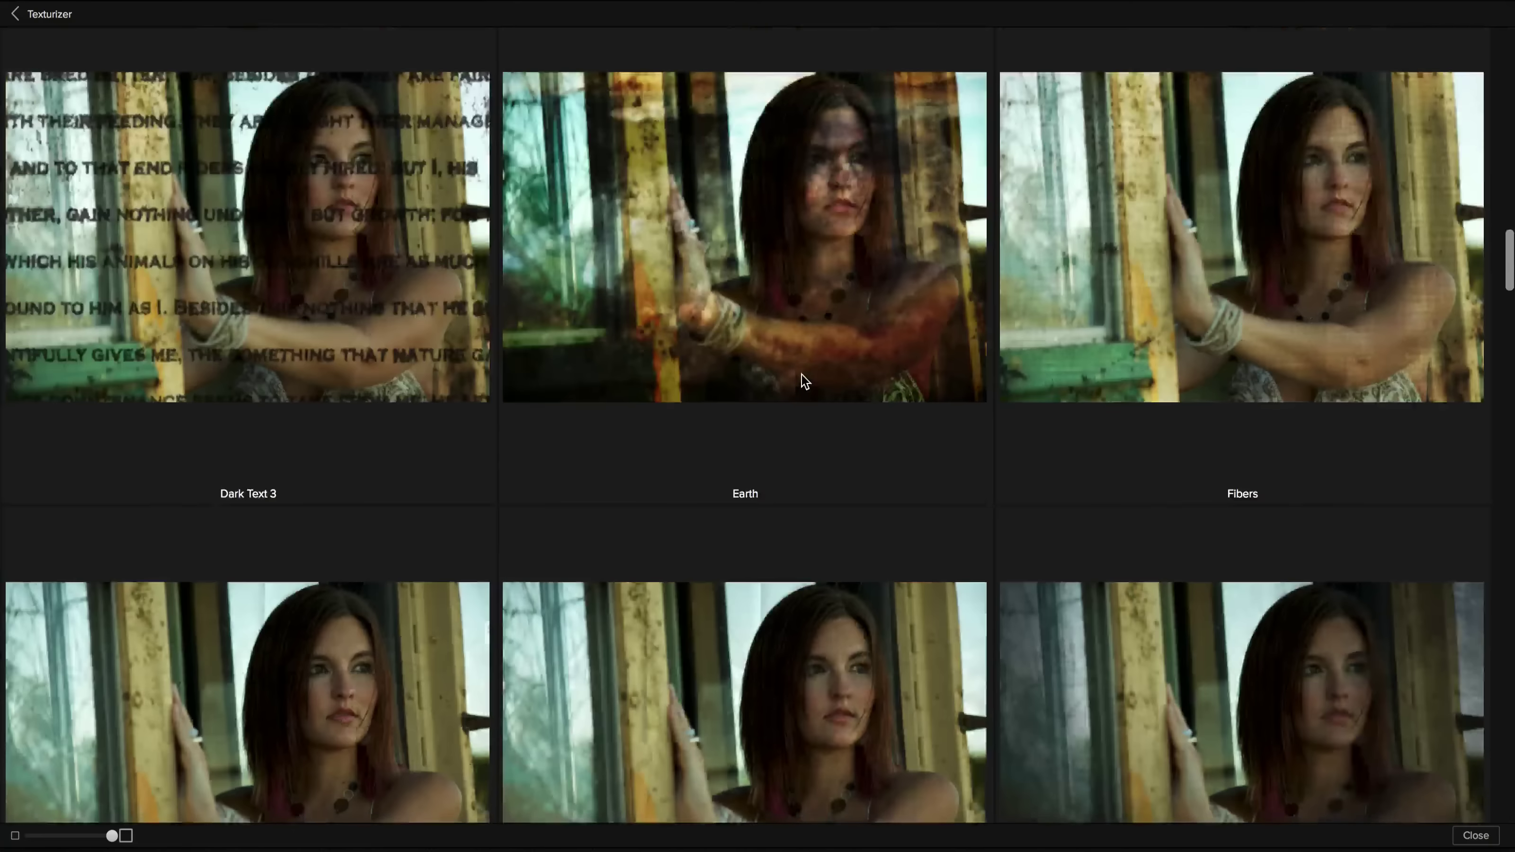
pyautogui.scroll(-15, 803, 381)
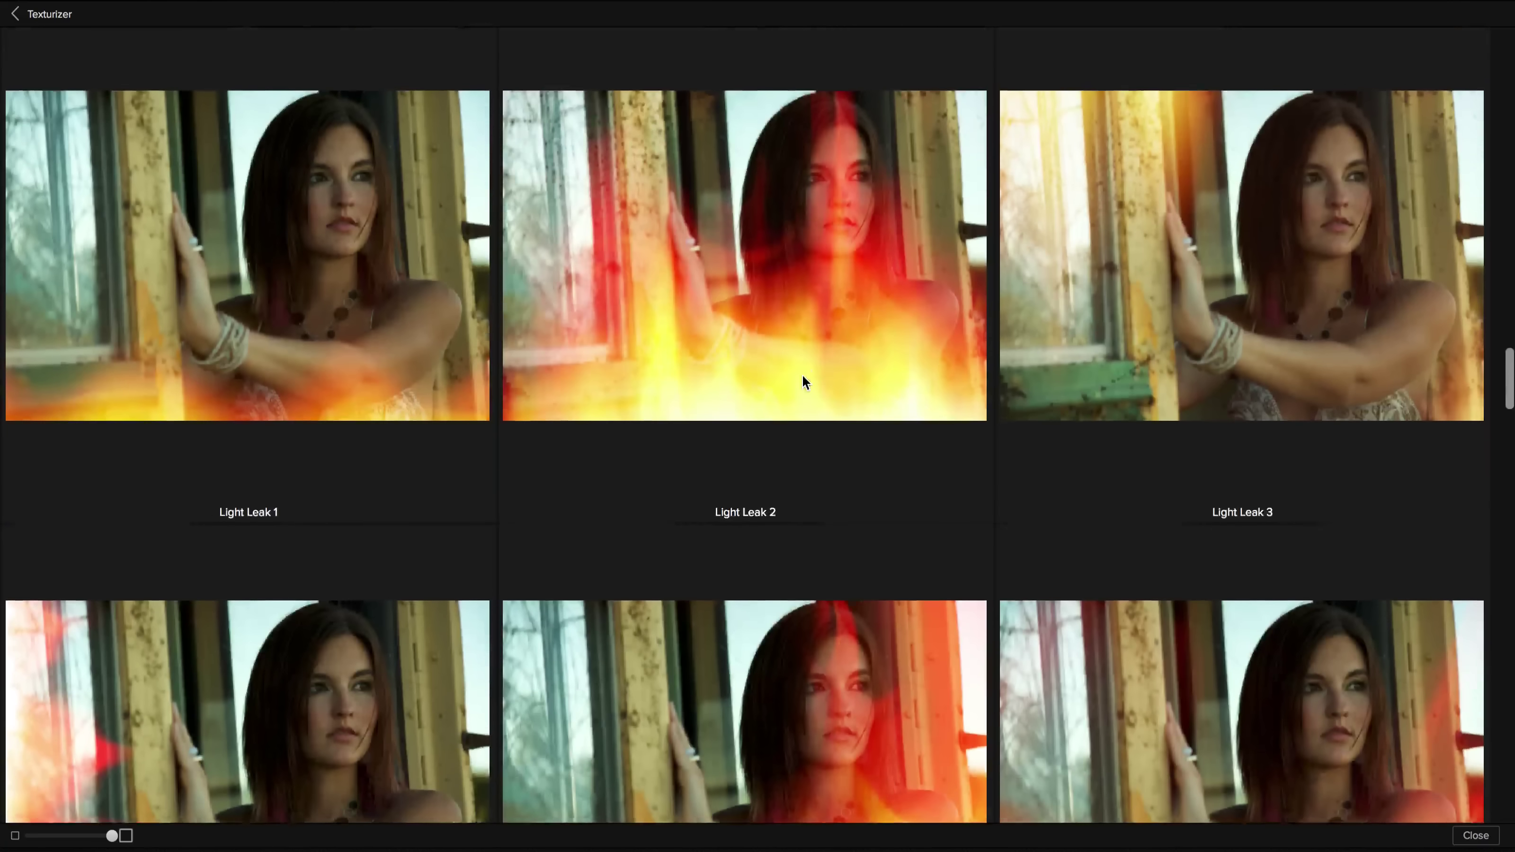
pyautogui.scroll(-5, 802, 381)
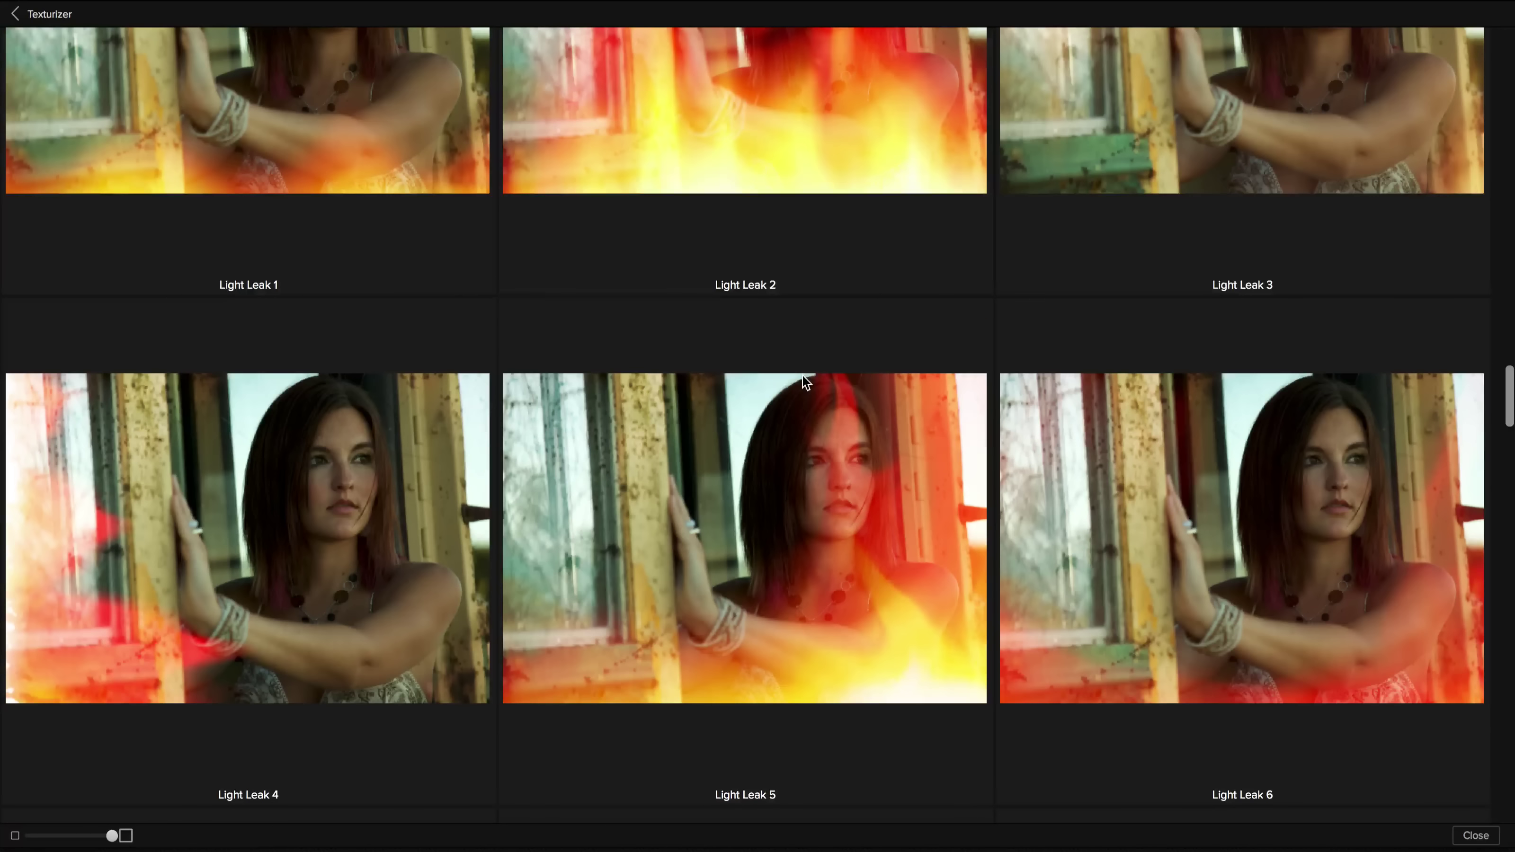
pyautogui.scroll(-5, 802, 381)
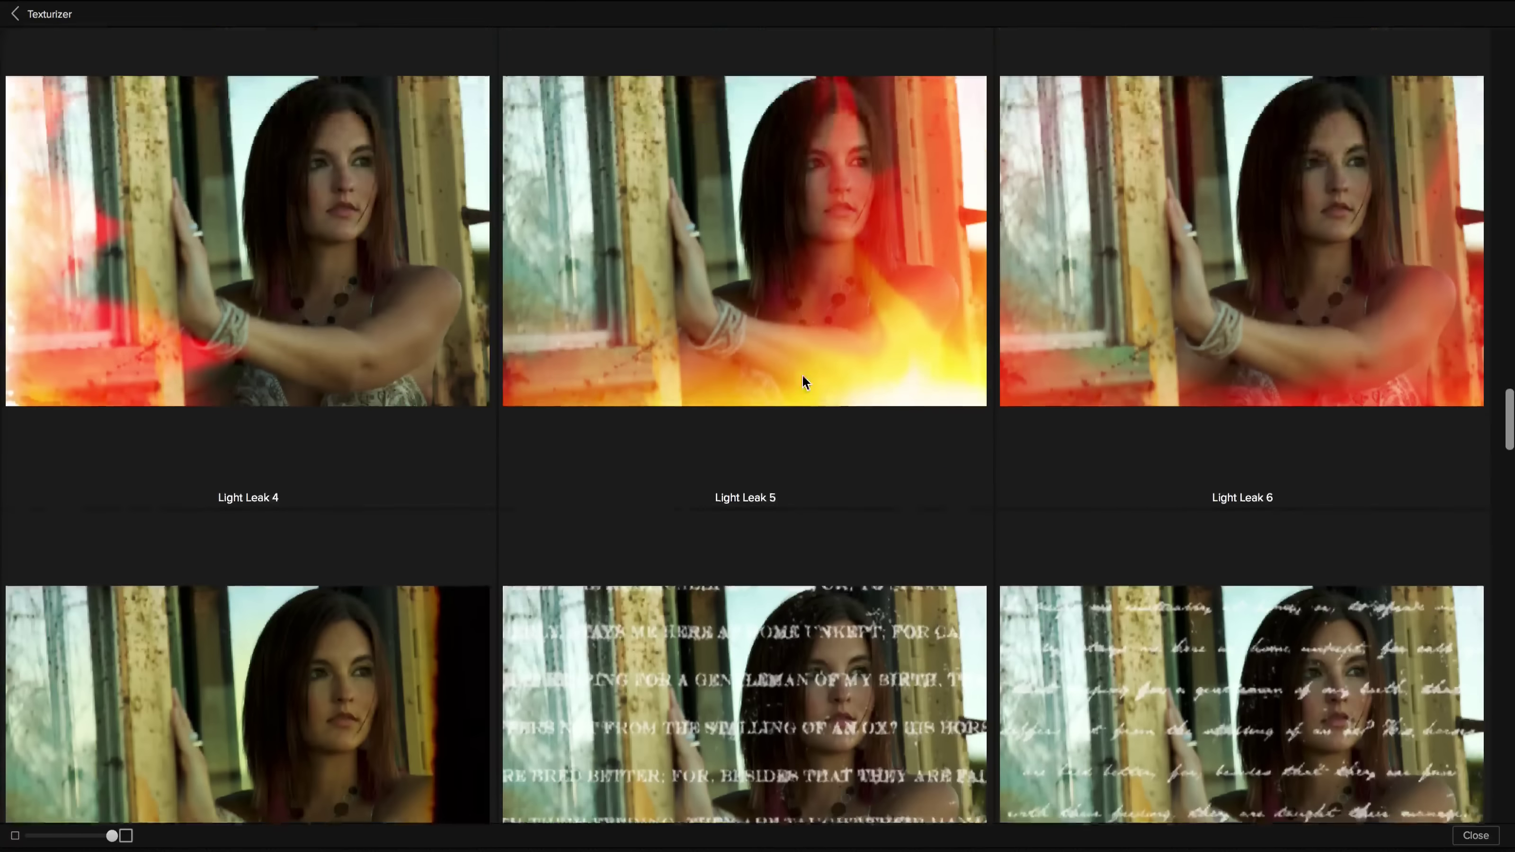
pyautogui.scroll(8, 802, 381)
pyautogui.scroll(1, 803, 376)
pyautogui.click(1207, 275)
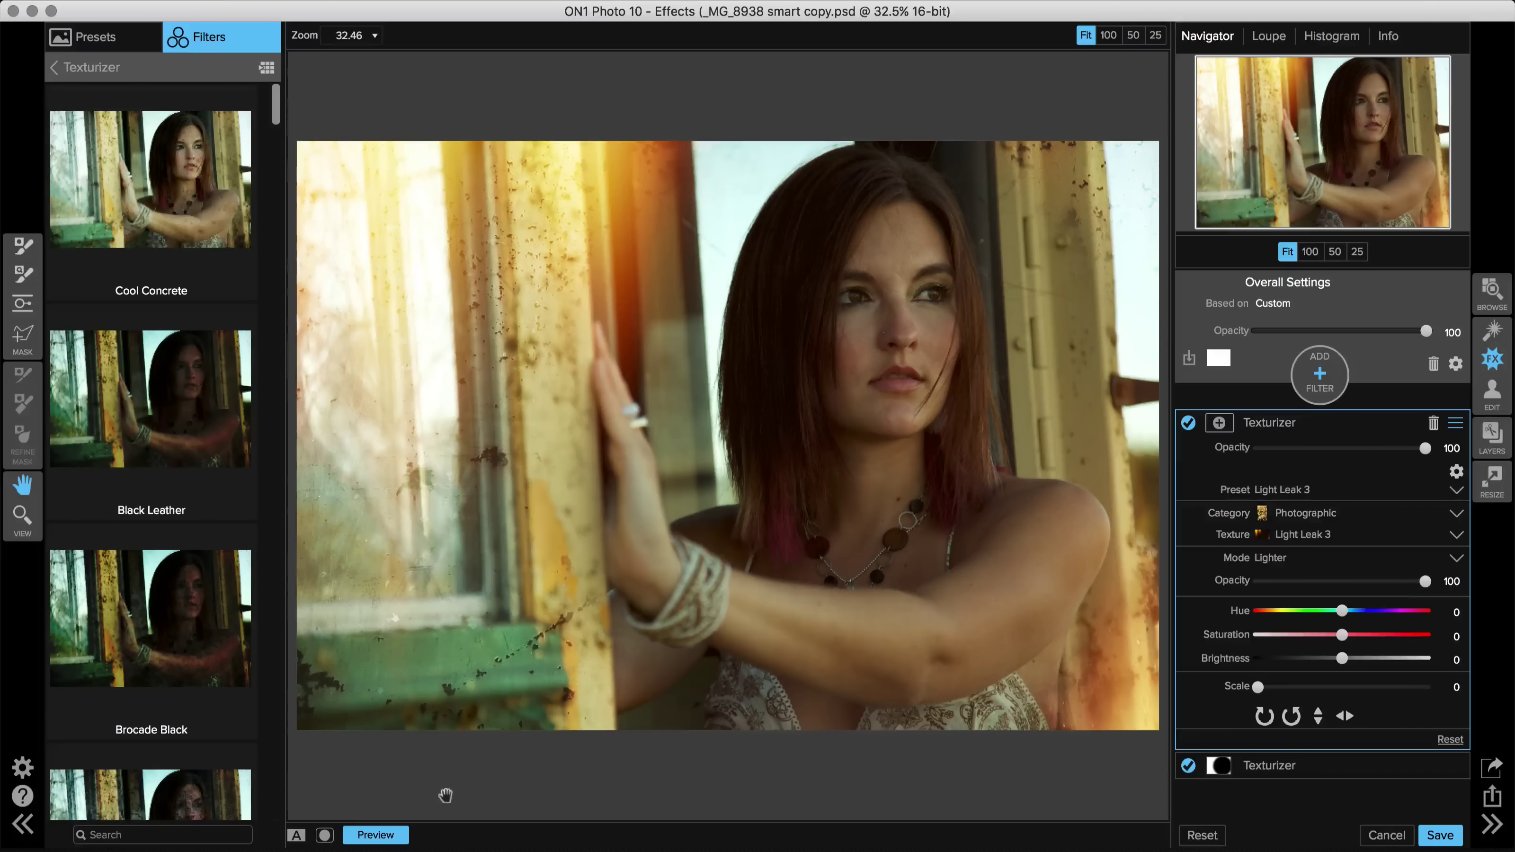
# Compare the edited portrait with the original by turning the preview off and on again.
pyautogui.click(358, 834)
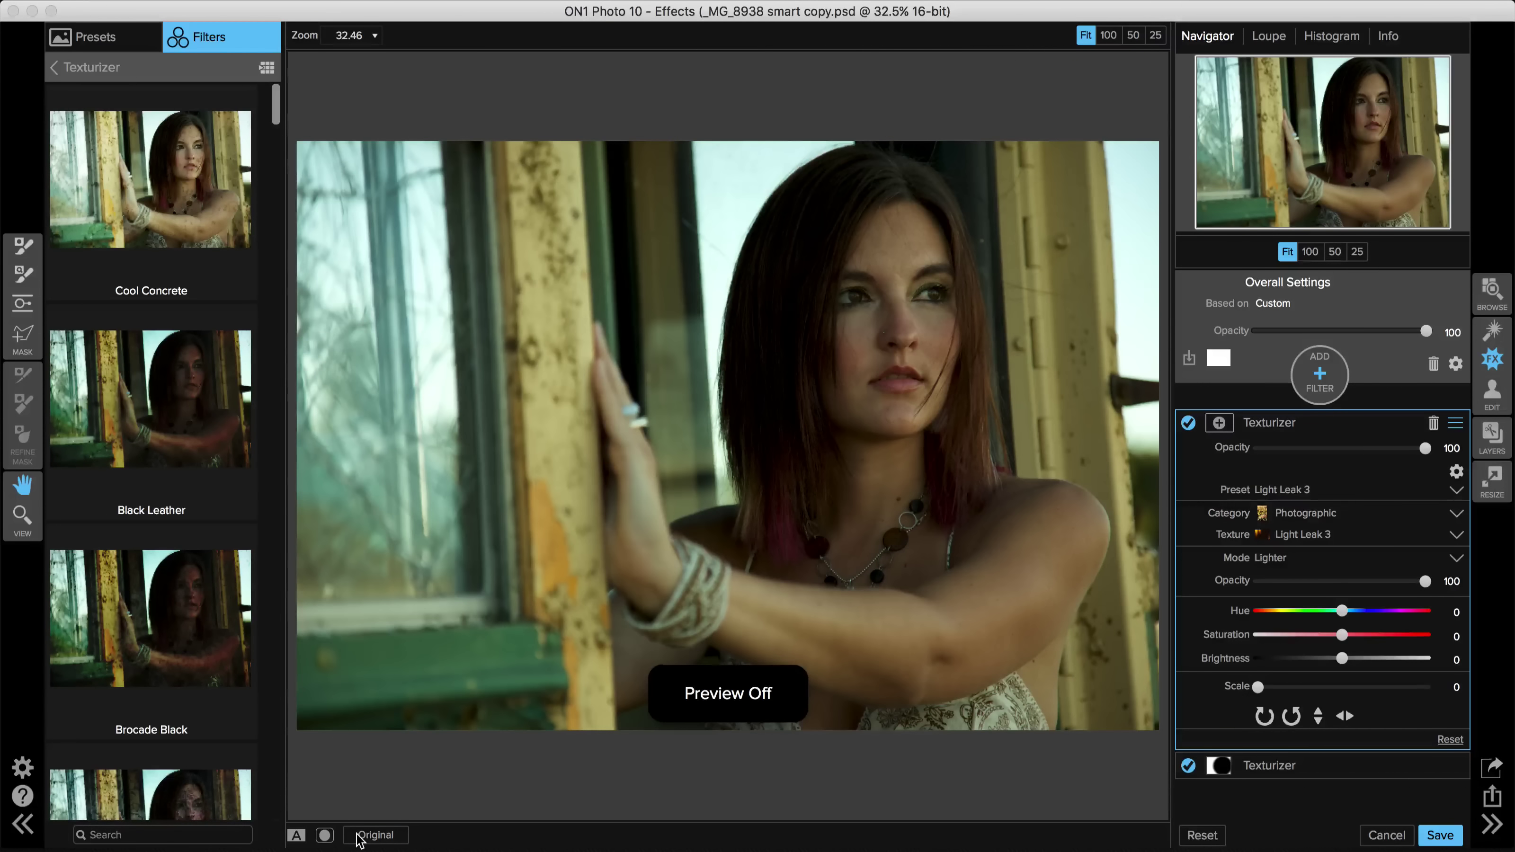
pyautogui.click(358, 837)
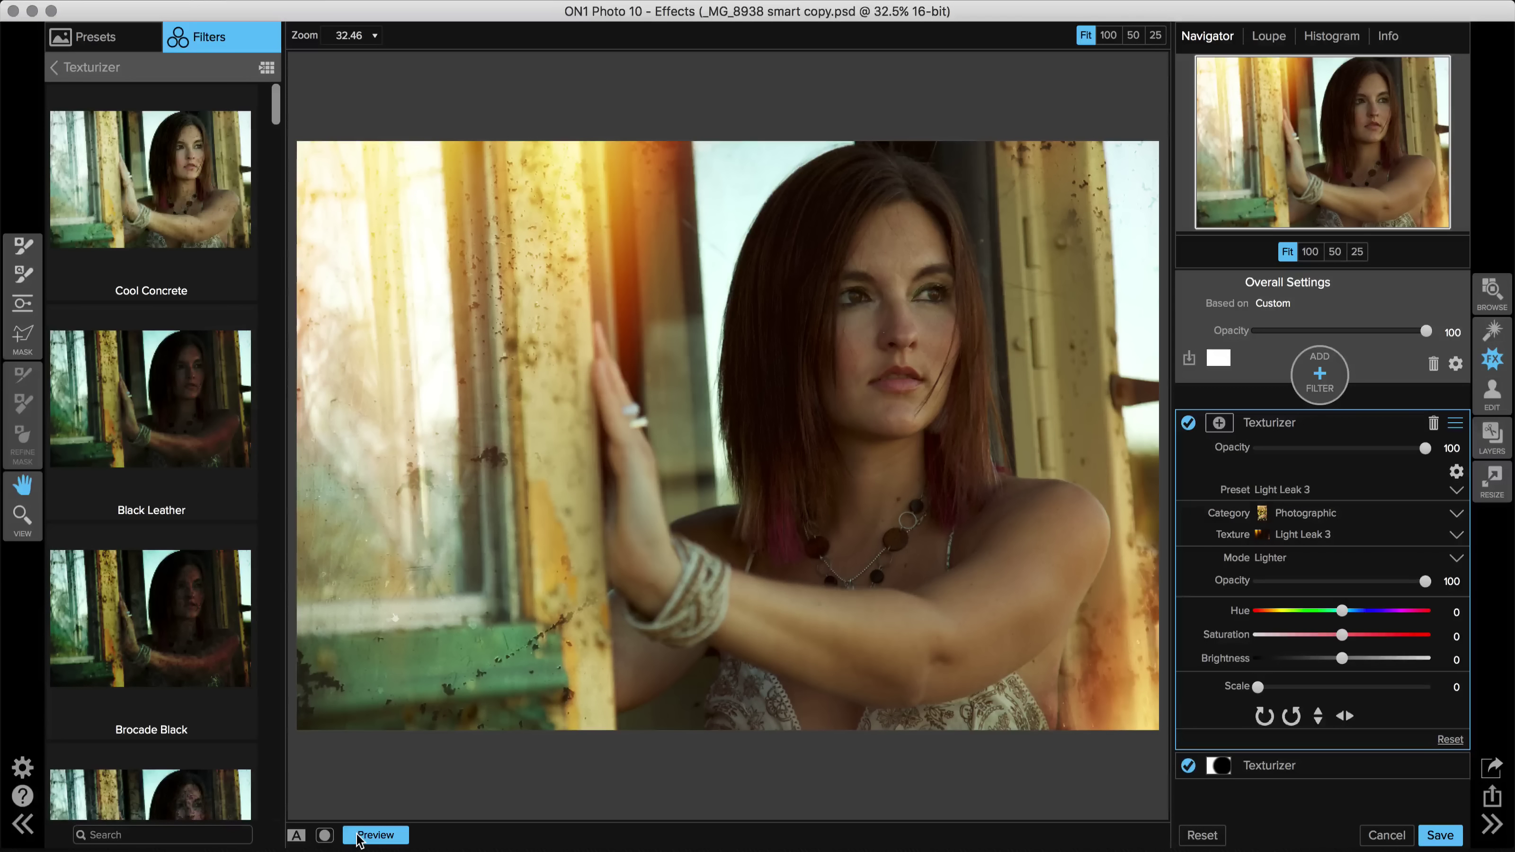